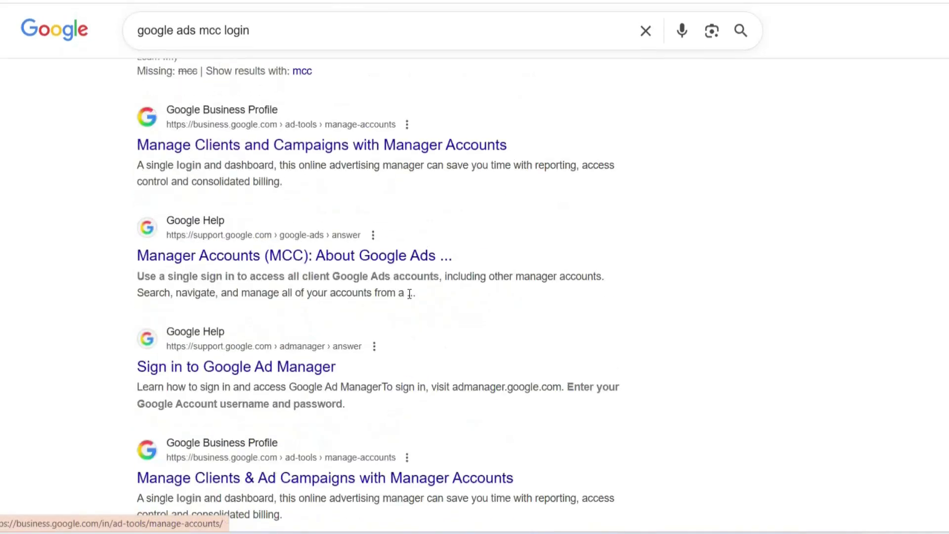
# - Open the Google Ads login result and review the Overview page: 11 campaigns, no ads running
pyautogui.scroll(5, 445, 347)
pyautogui.scroll(6, 446, 354)
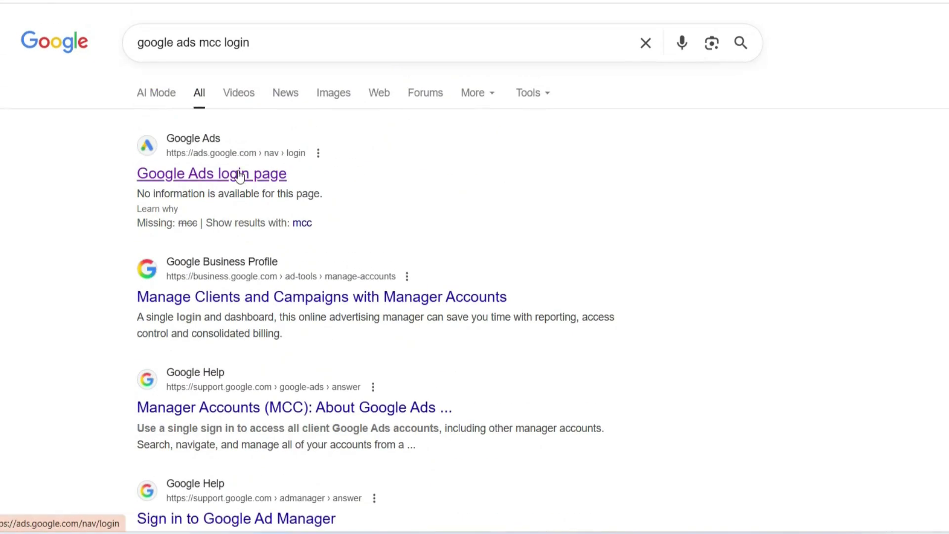
pyautogui.click(239, 175)
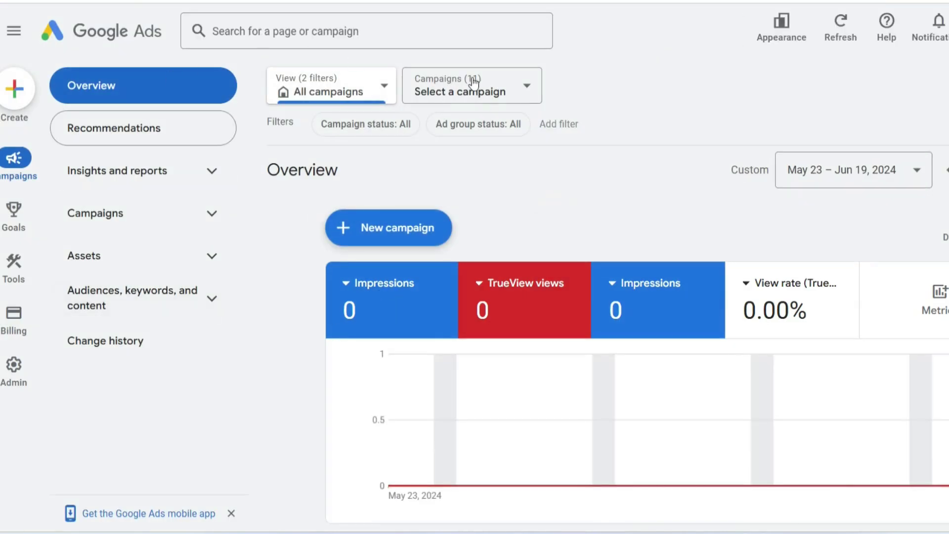
pyautogui.scroll(-2, 514, 302)
pyautogui.scroll(-10, 514, 302)
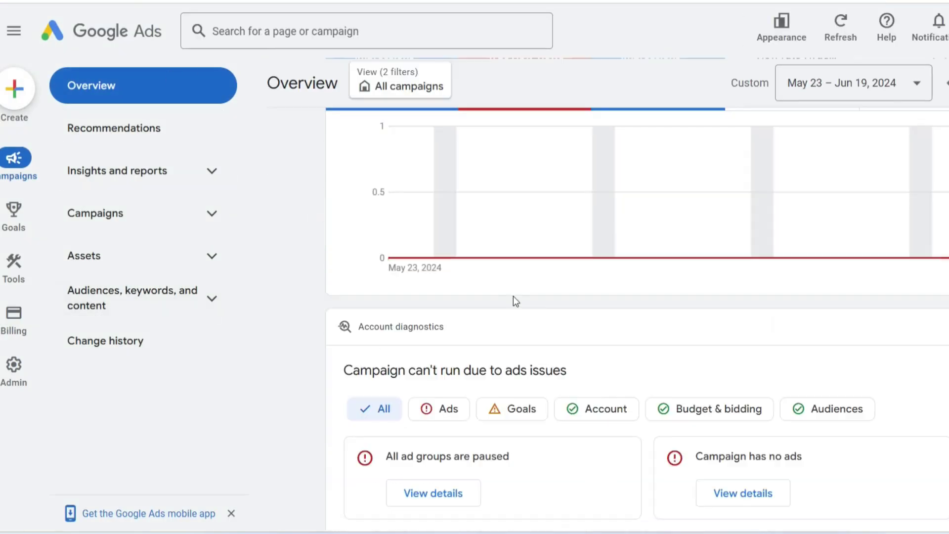
pyautogui.scroll(-10, 513, 296)
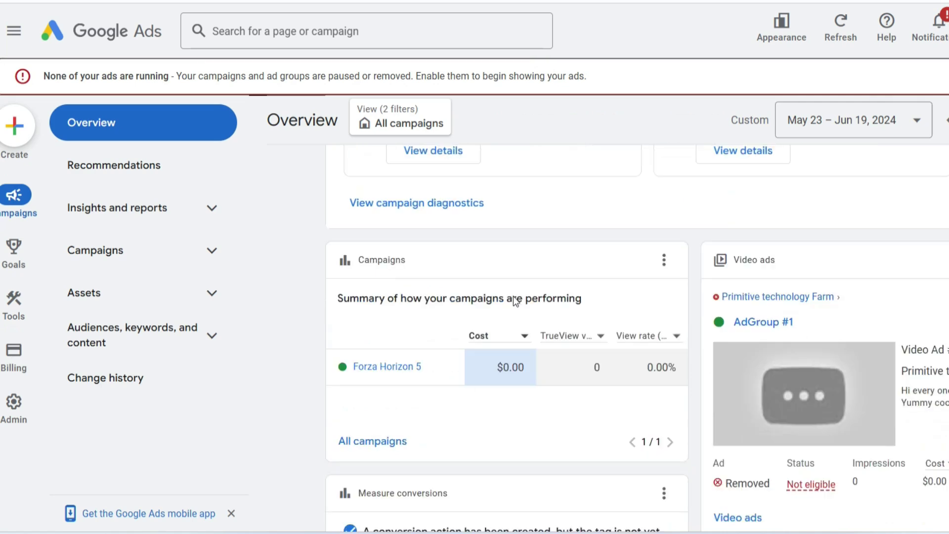
pyautogui.scroll(-5, 513, 296)
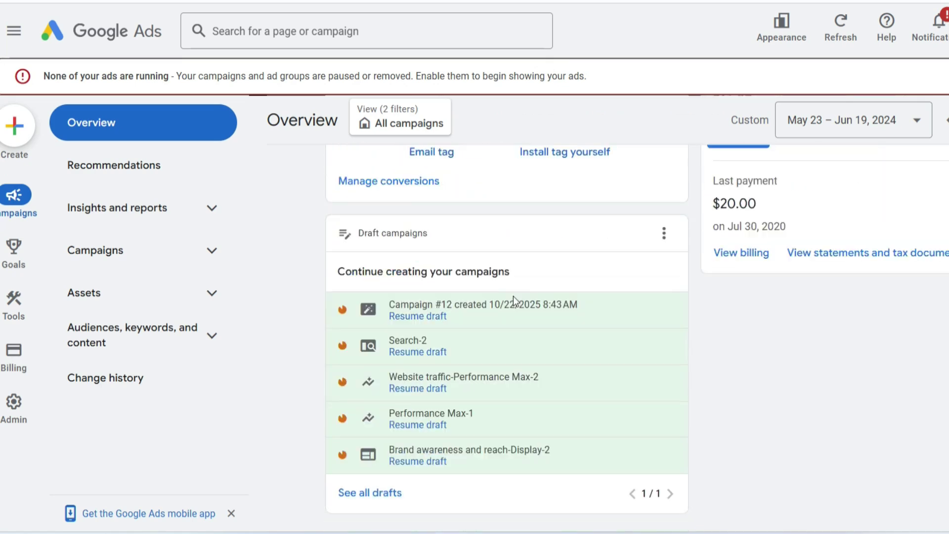
pyautogui.scroll(9, 513, 296)
pyautogui.scroll(10, 513, 295)
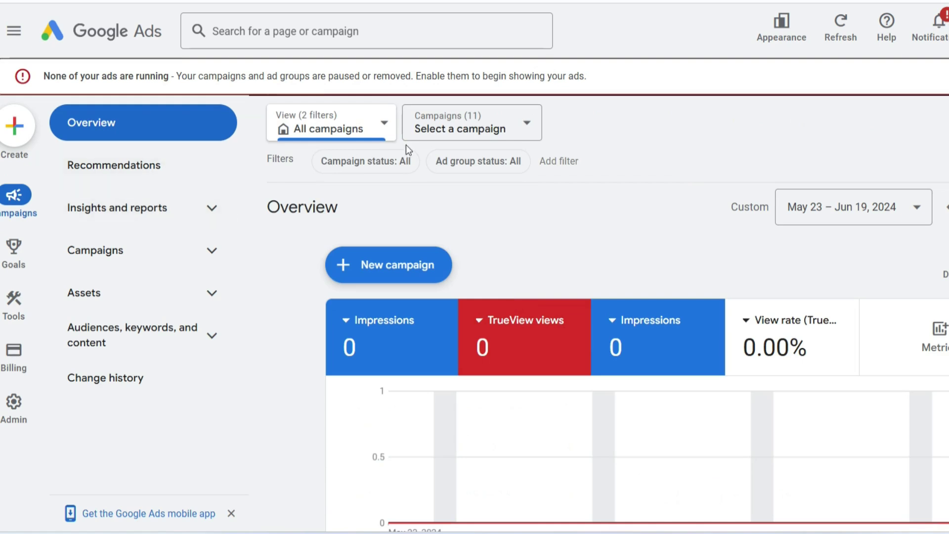
# - Start a new campaign from the Create (+) menu and review the objective cards
pyautogui.click(24, 142)
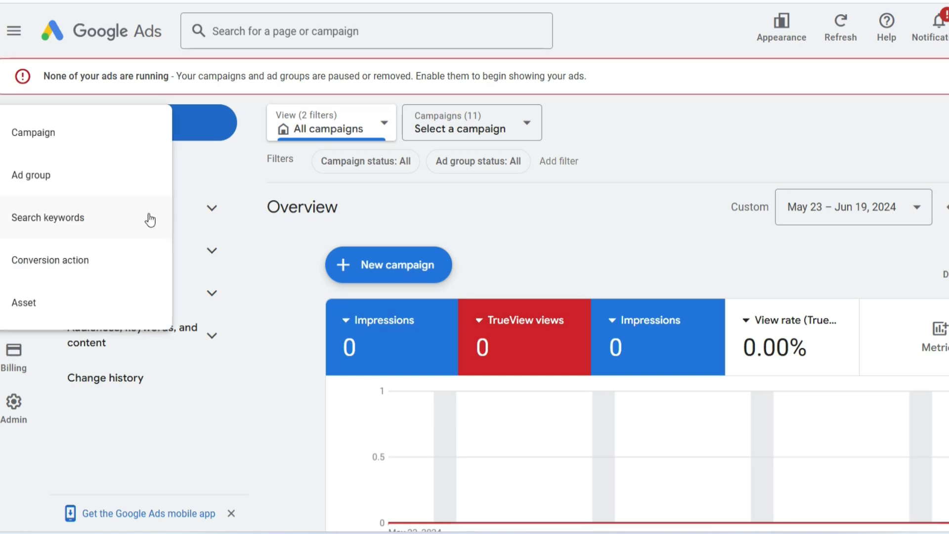
pyautogui.click(90, 137)
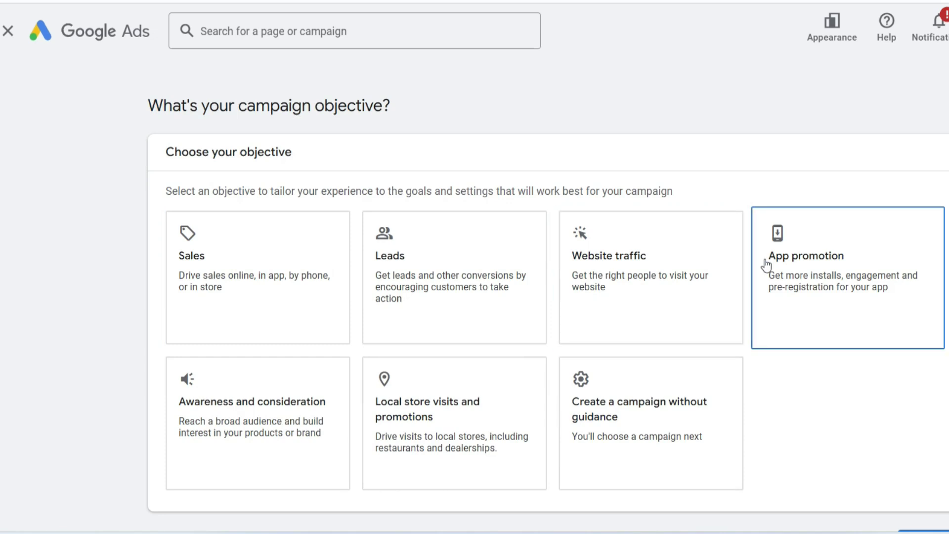
pyautogui.scroll(-2, 262, 430)
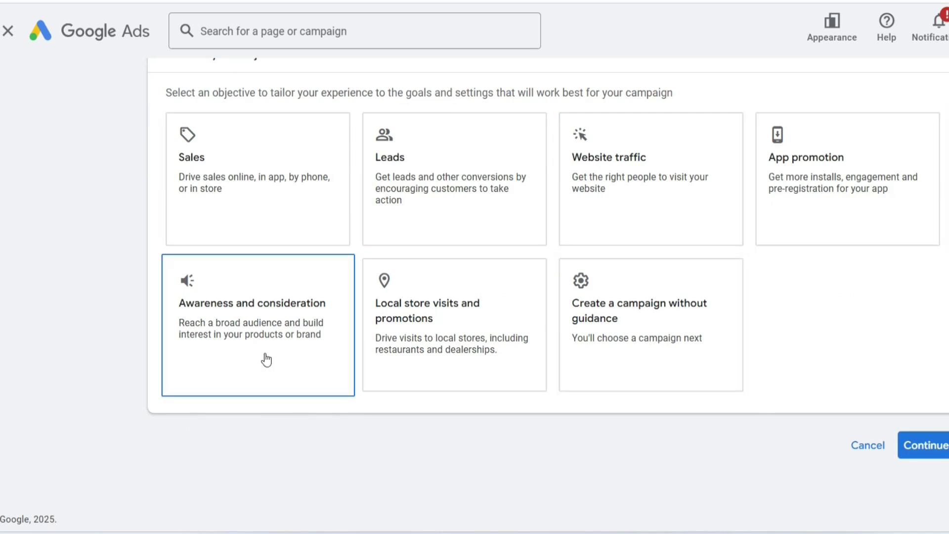
pyautogui.scroll(2, 385, 296)
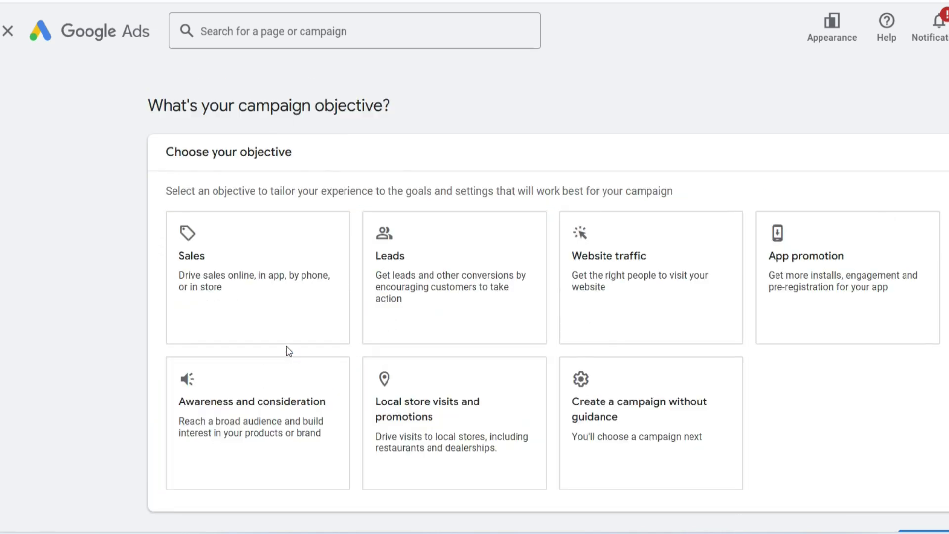
# - Dismiss the conversion tracking and account security notifications
pyautogui.scroll(-2, 286, 346)
pyautogui.click(938, 22)
pyautogui.click(943, 155)
pyautogui.click(943, 154)
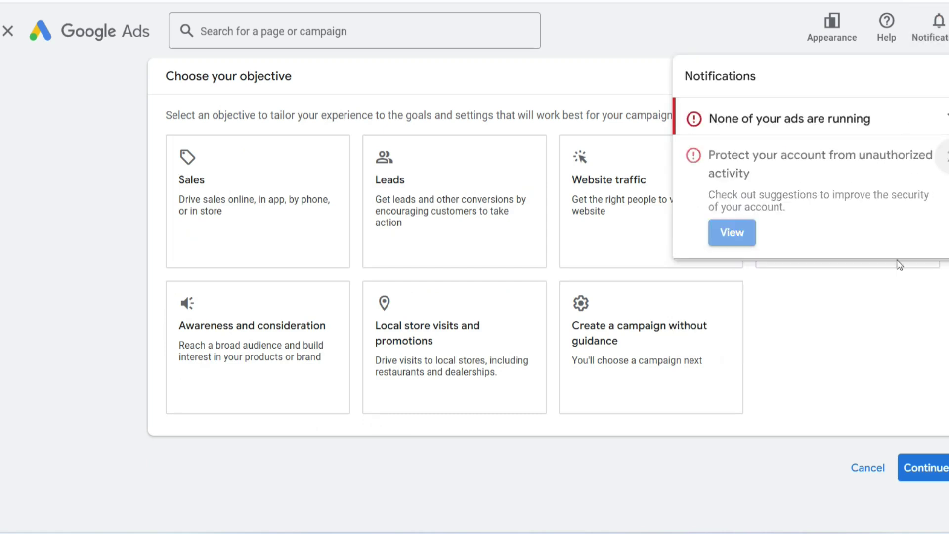
pyautogui.click(510, 215)
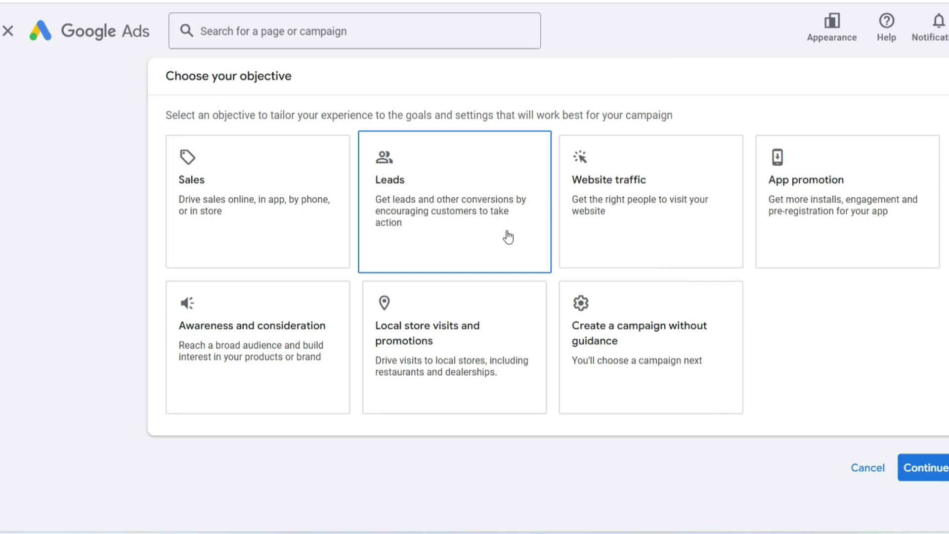
# - Try Awareness and consideration, then Sales, reading its account default conversion goals
pyautogui.click(301, 284)
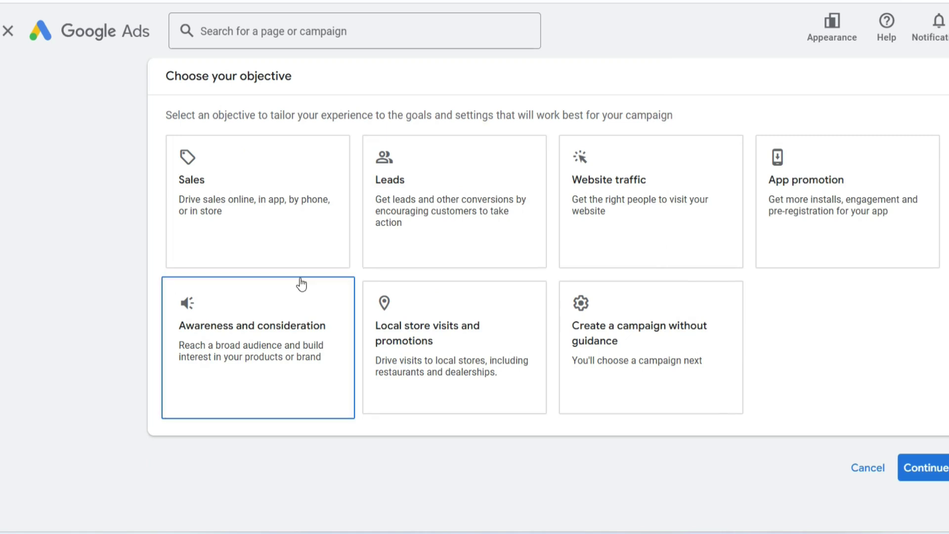
pyautogui.click(275, 249)
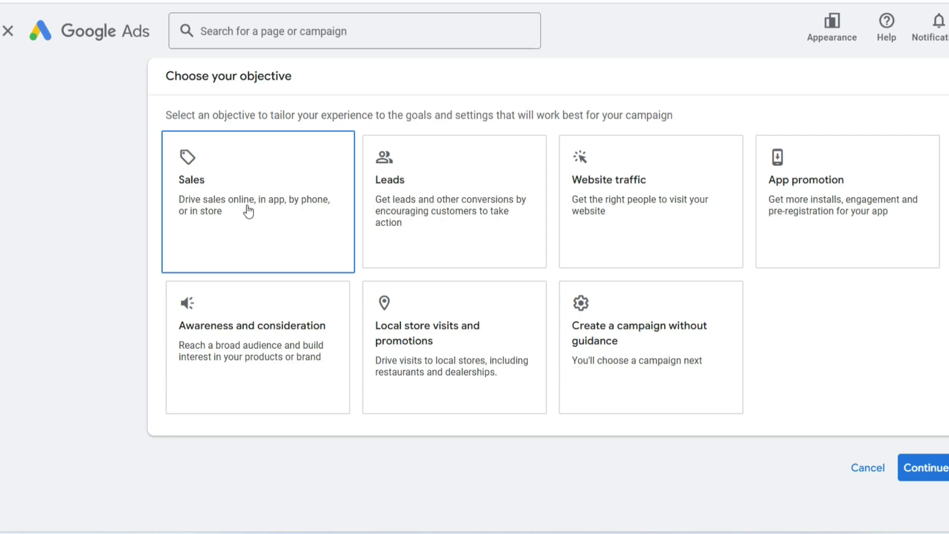
pyautogui.scroll(-5, 373, 302)
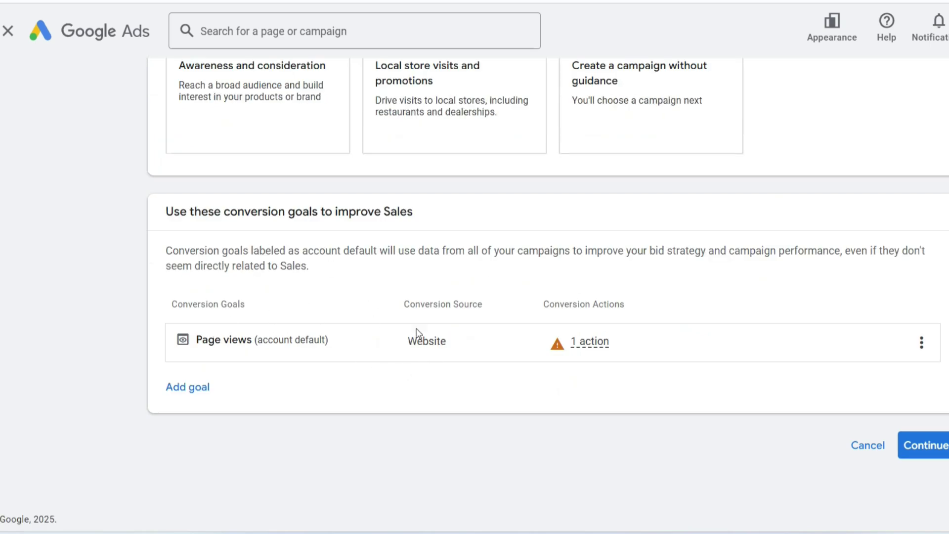
pyautogui.moveTo(312, 270); pyautogui.dragTo(170, 246)
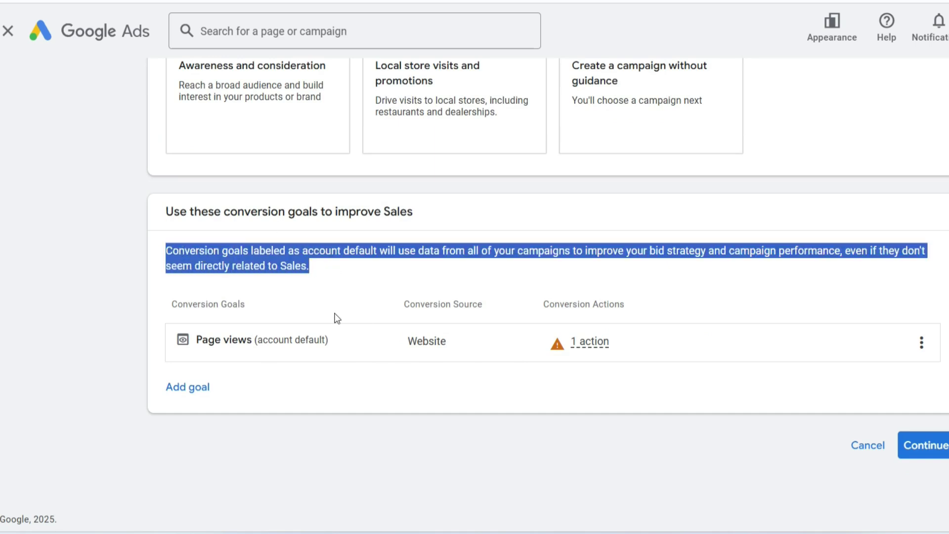
pyautogui.scroll(6, 337, 318)
pyautogui.moveTo(220, 255); pyautogui.dragTo(188, 255)
pyautogui.click(210, 253)
# - Deselect the Sales objective and highlight the Leads objective description
pyautogui.scroll(-5, 250, 235)
pyautogui.scroll(5, 281, 270)
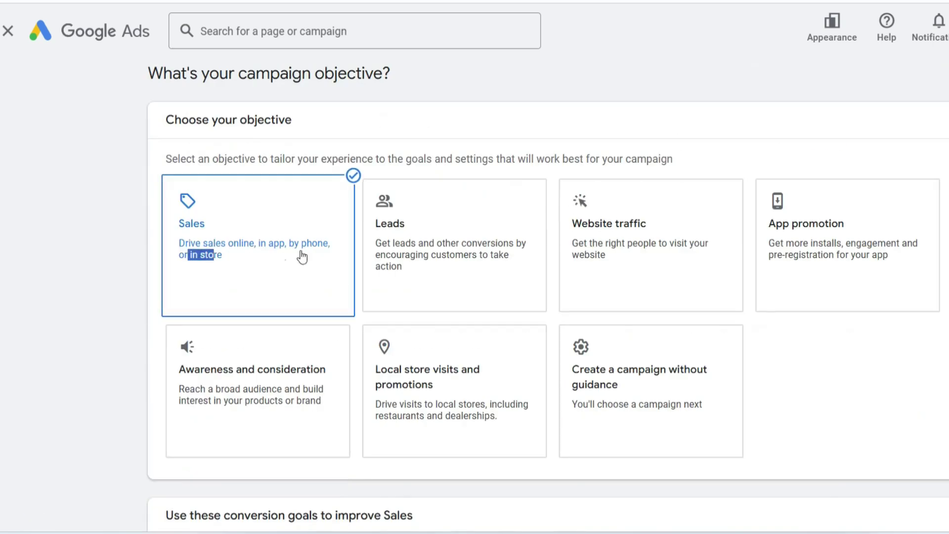
pyautogui.moveTo(302, 257); pyautogui.dragTo(180, 220)
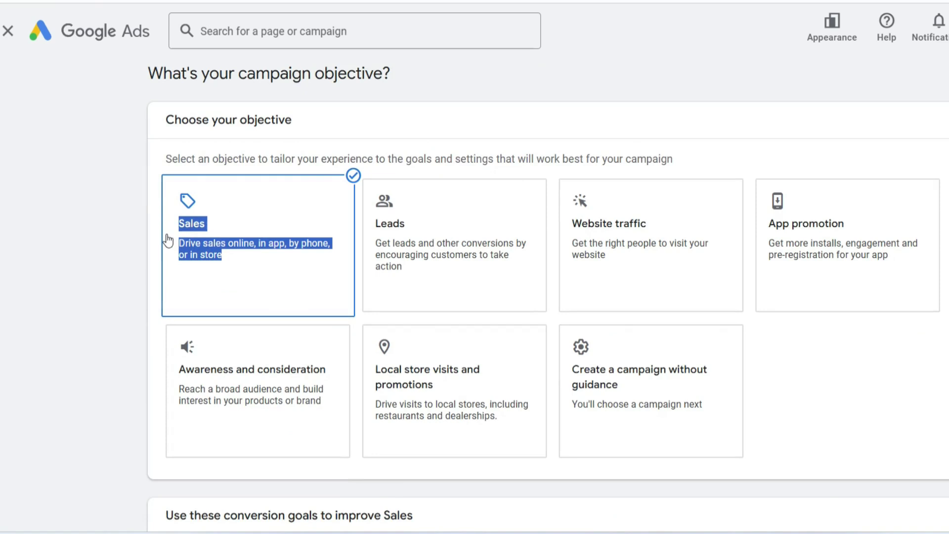
pyautogui.click(168, 240)
pyautogui.moveTo(440, 271); pyautogui.dragTo(369, 235)
# - Choose the Website traffic objective after reading its description
pyautogui.scroll(-5, 452, 219)
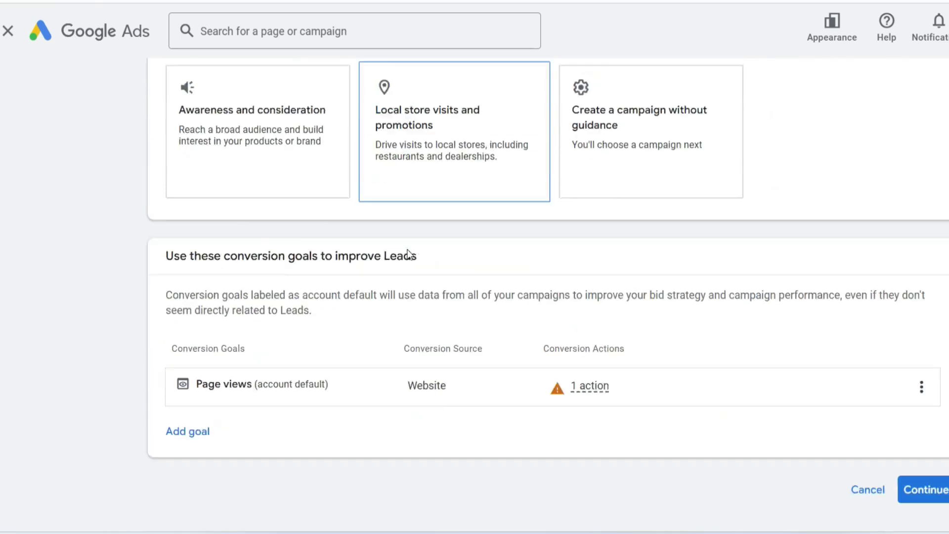
pyautogui.scroll(5, 451, 219)
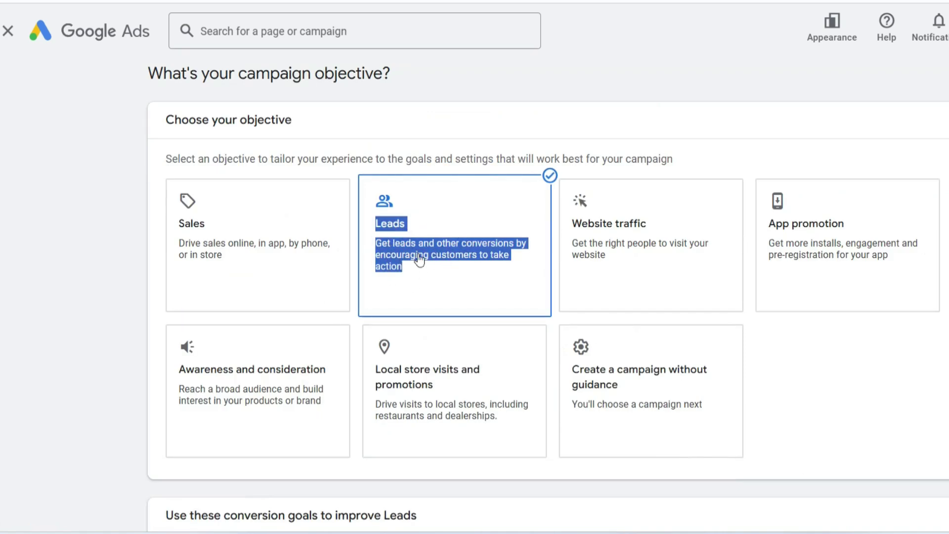
pyautogui.moveTo(607, 255); pyautogui.dragTo(572, 229)
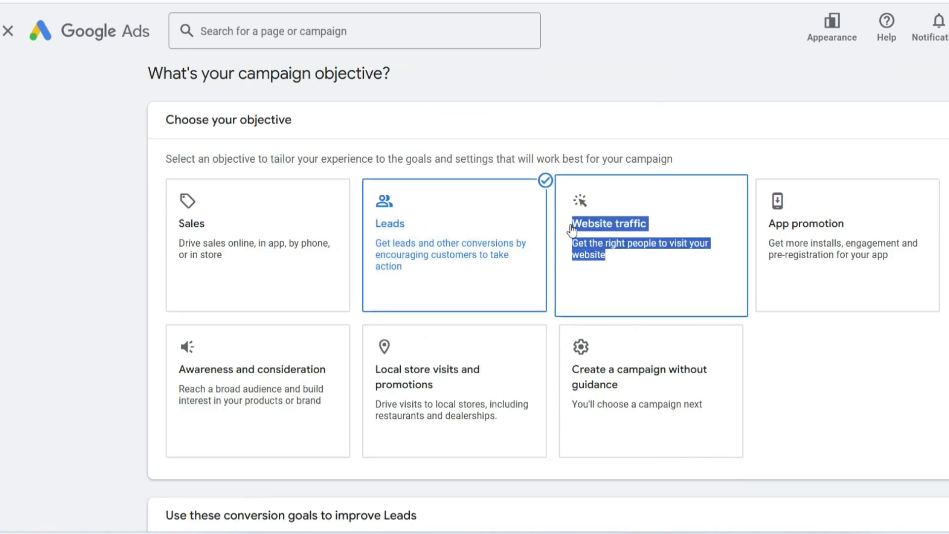
pyautogui.scroll(-5, 643, 195)
pyautogui.scroll(5, 660, 286)
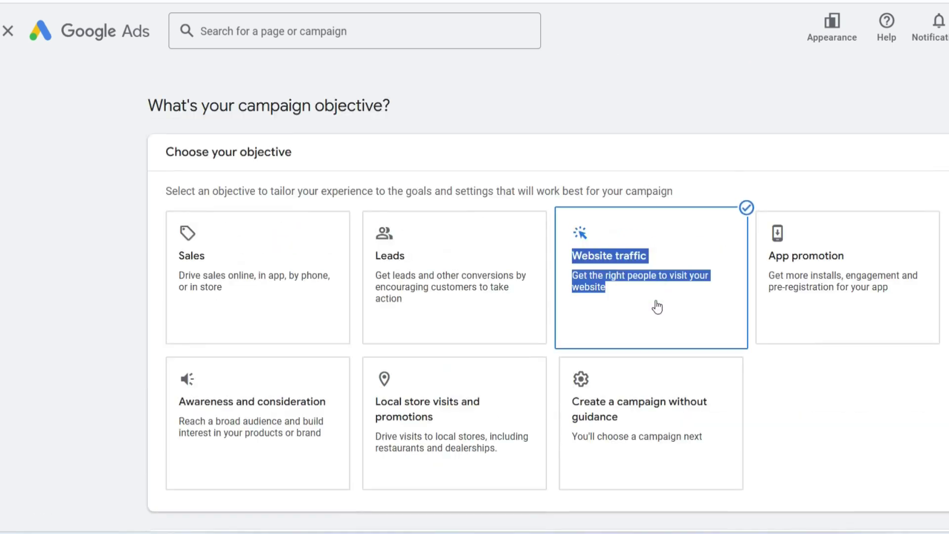
pyautogui.click(657, 305)
# - Try Create a campaign without guidance, then re-read the Website traffic description
pyautogui.scroll(-2, 623, 300)
pyautogui.click(634, 305)
pyautogui.scroll(2, 634, 305)
pyautogui.moveTo(625, 305); pyautogui.dragTo(572, 260)
pyautogui.scroll(-6, 571, 258)
pyautogui.scroll(6, 658, 237)
pyautogui.click(719, 283)
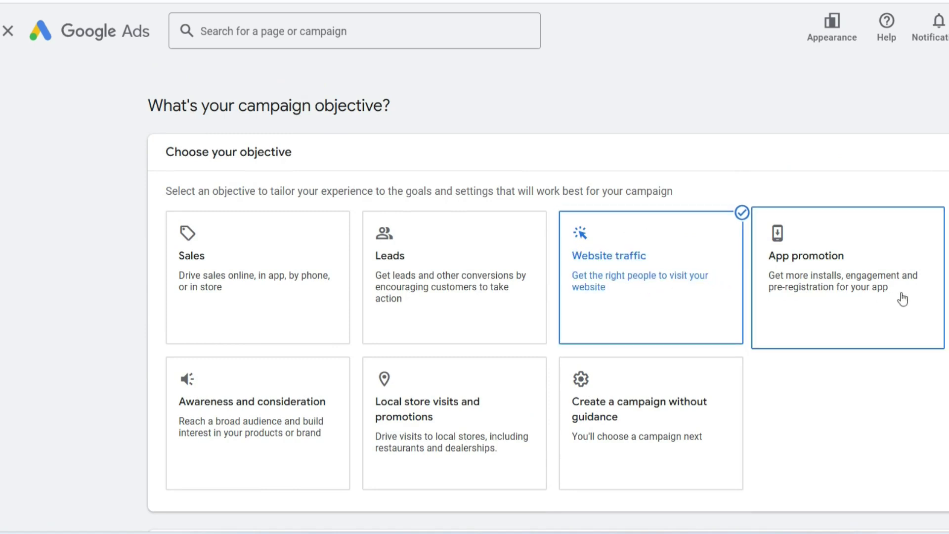
# - Select App promotion to reveal its campaign types, then deselect it
pyautogui.moveTo(872, 297); pyautogui.dragTo(772, 254)
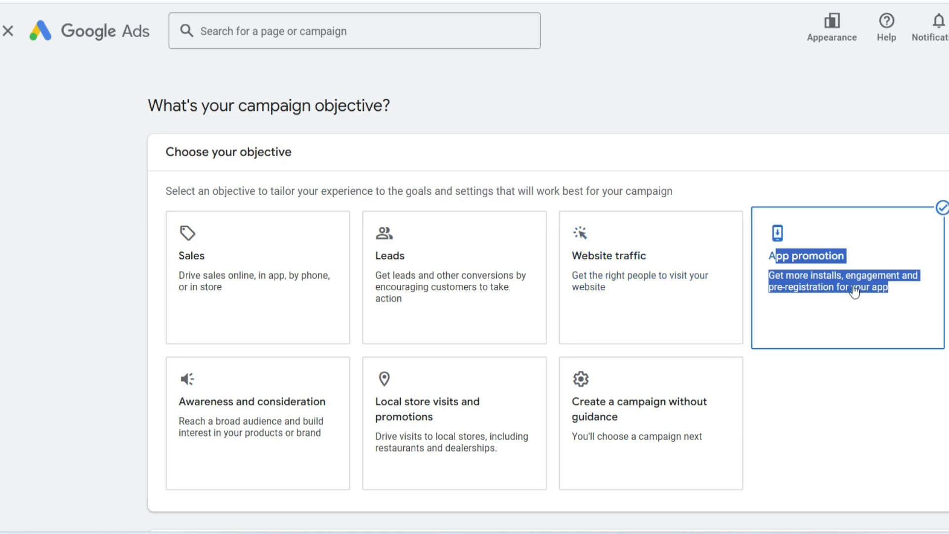
pyautogui.click(872, 307)
pyautogui.click(897, 301)
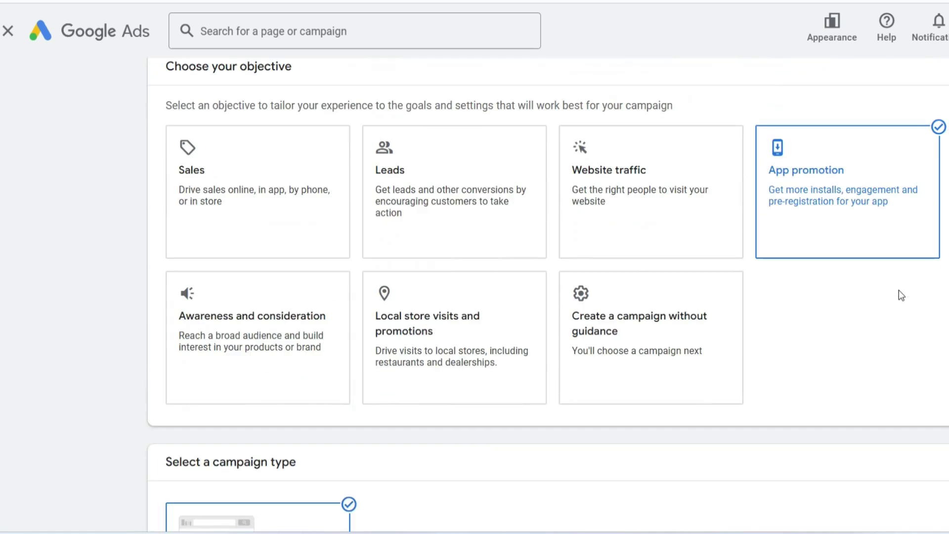
pyautogui.moveTo(897, 229); pyautogui.dragTo(772, 174)
pyautogui.click(826, 210)
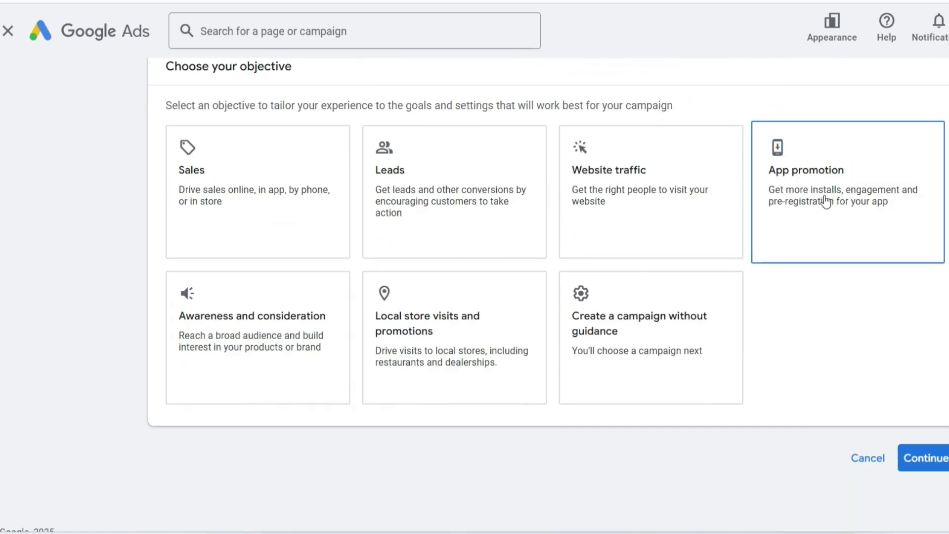
pyautogui.moveTo(325, 355); pyautogui.dragTo(178, 323)
# - Clear the Awareness card highlight and deselect Local store visits and promotions
pyautogui.scroll(3, 249, 316)
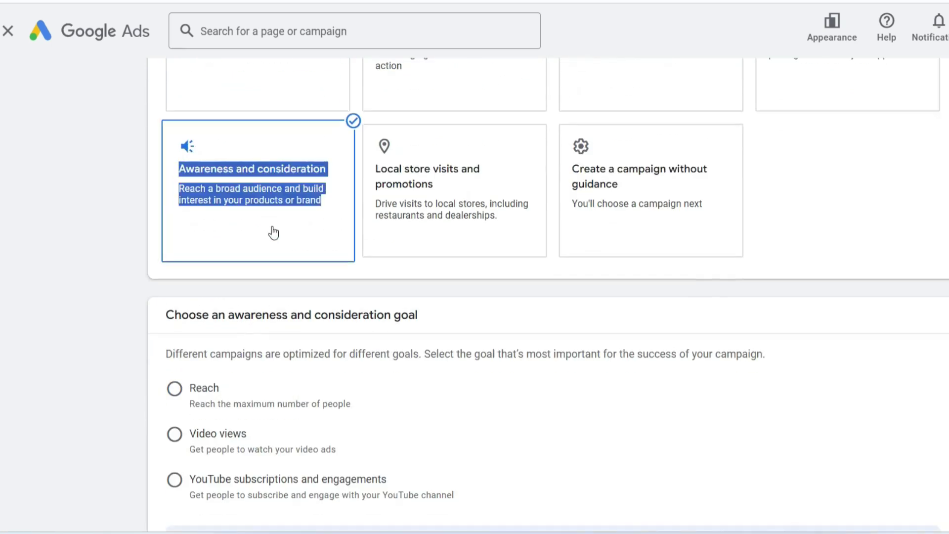
pyautogui.scroll(2, 273, 232)
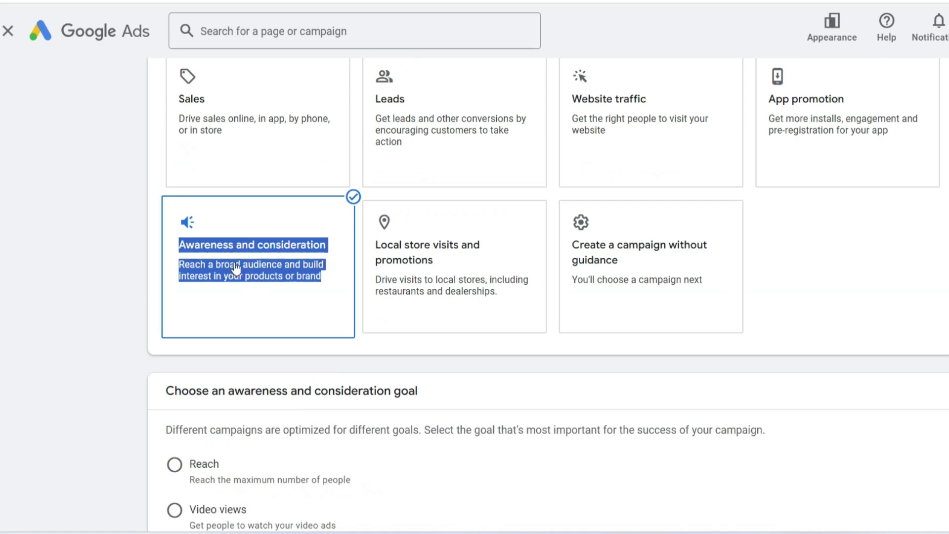
pyautogui.click(270, 316)
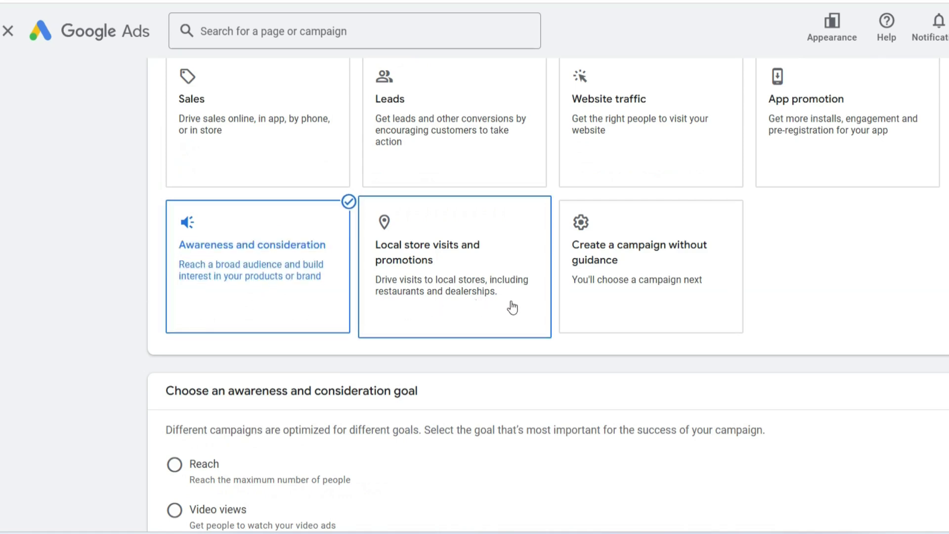
pyautogui.moveTo(513, 308); pyautogui.dragTo(435, 274)
pyautogui.scroll(5, 530, 329)
pyautogui.moveTo(495, 288); pyautogui.dragTo(487, 314)
pyautogui.click(495, 314)
# - Pick Local store visits and promotions, then switch to Create a campaign without guidance
pyautogui.moveTo(371, 306); pyautogui.dragTo(505, 360)
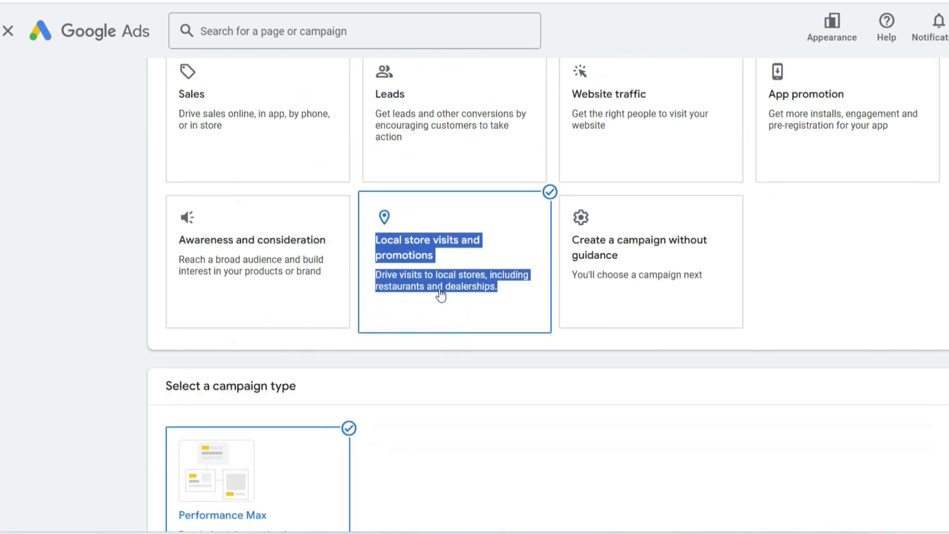
pyautogui.click(638, 363)
pyautogui.scroll(2, 640, 364)
pyautogui.moveTo(574, 324); pyautogui.dragTo(718, 383)
pyautogui.scroll(5, 781, 392)
# - Review the without-guidance card and the campaign type options below it
pyautogui.tripleClick(576, 330)
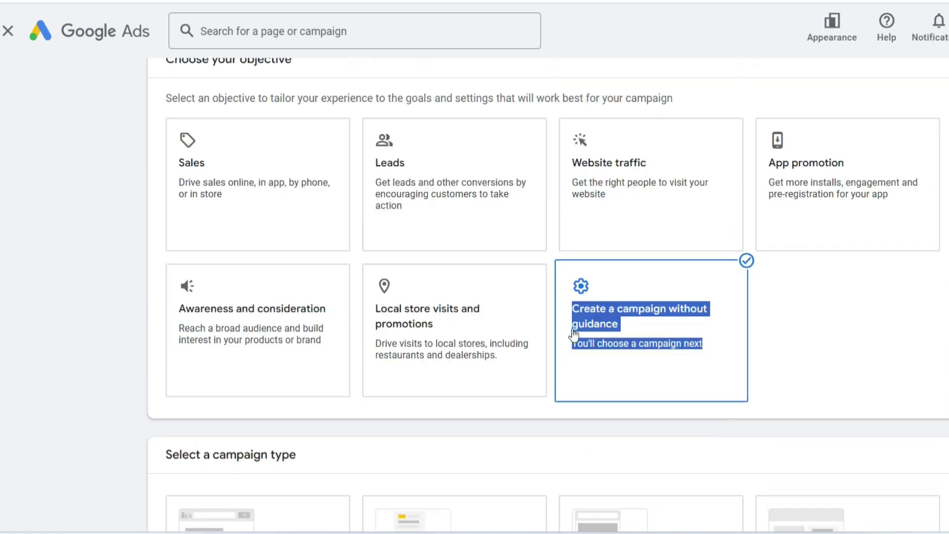
pyautogui.click(622, 335)
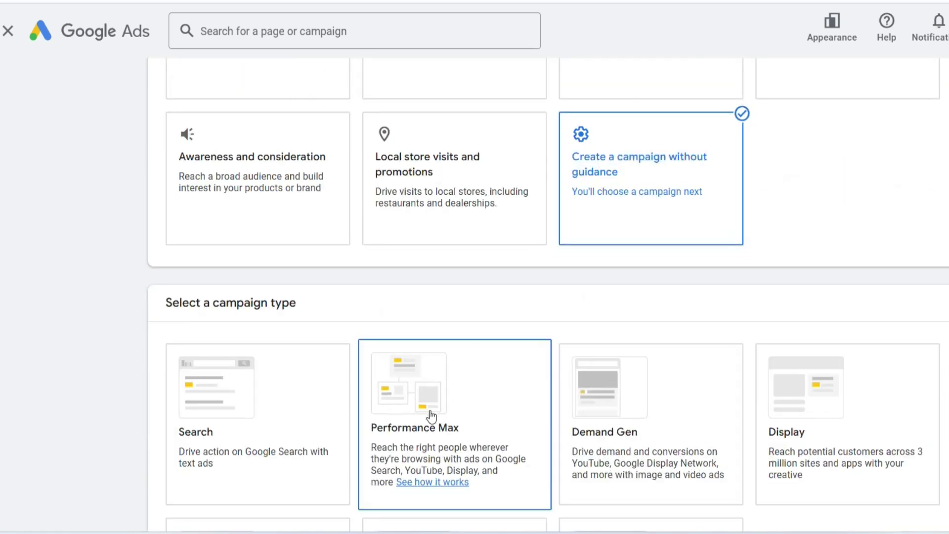
pyautogui.scroll(-3, 668, 436)
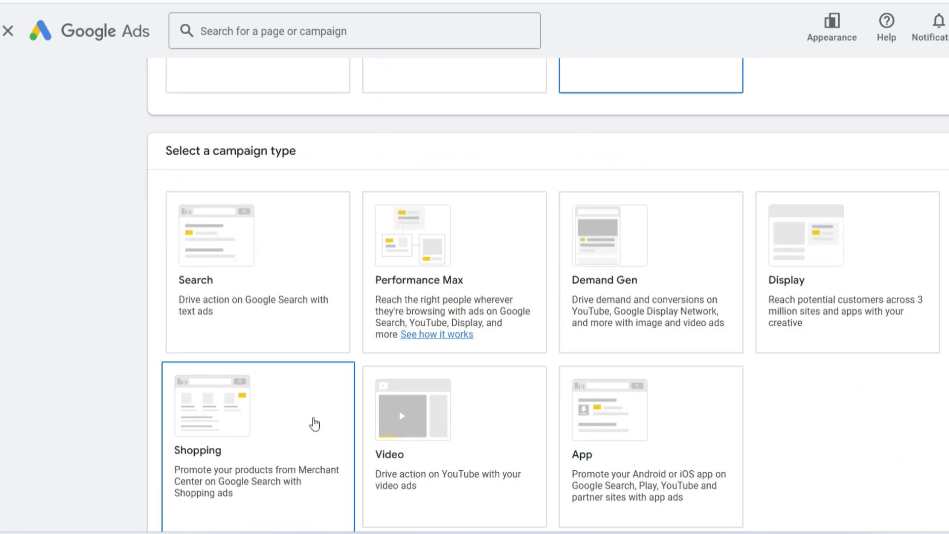
pyautogui.scroll(2, 328, 274)
# - Switch to Local store visits, leaving only Performance Max, then to Awareness and consideration
pyautogui.click(483, 163)
pyautogui.scroll(-5, 371, 398)
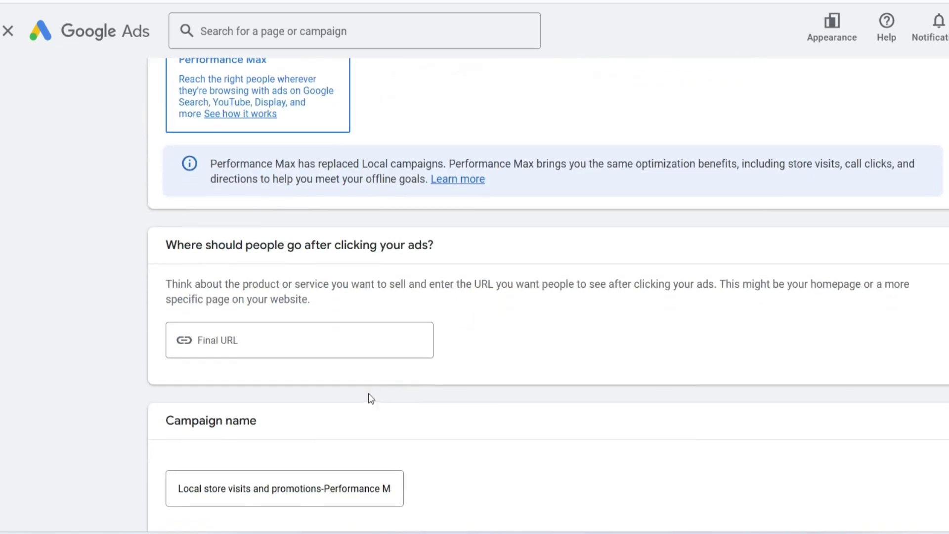
pyautogui.scroll(4, 313, 334)
pyautogui.scroll(2, 265, 91)
pyautogui.click(264, 91)
pyautogui.scroll(4, 347, 272)
pyautogui.scroll(1, 348, 272)
# - Return to Overview via the Google Ads logo and open the New campaign options
pyautogui.click(100, 38)
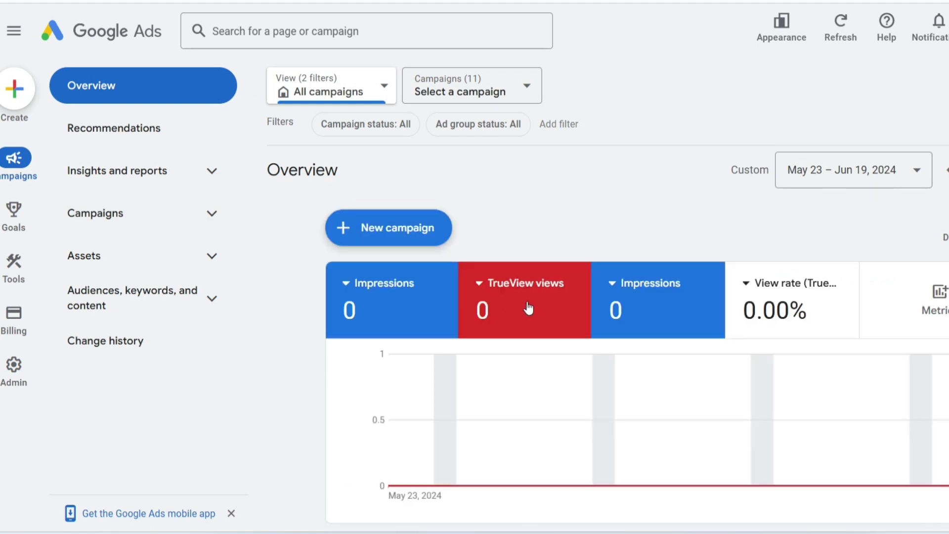
pyautogui.scroll(-10, 913, 407)
pyautogui.scroll(2, 848, 421)
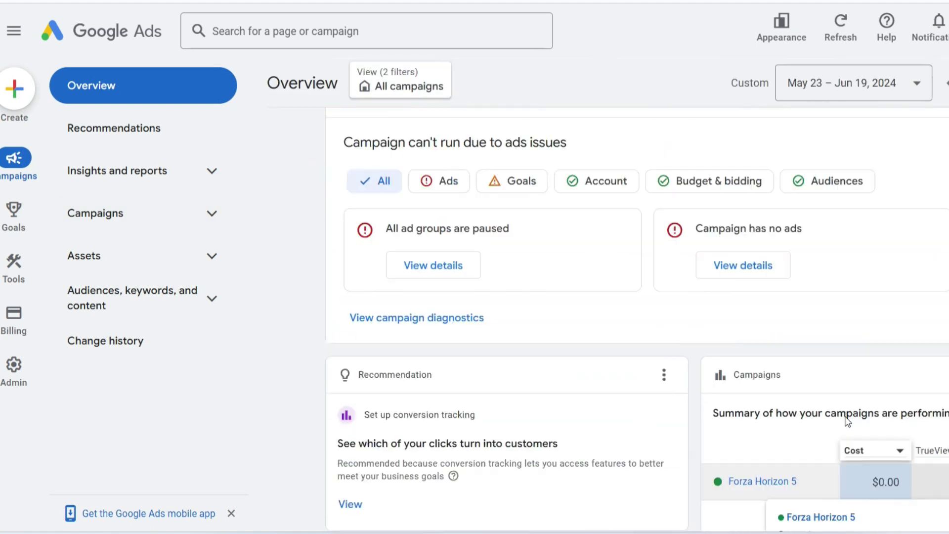
pyautogui.scroll(8, 842, 416)
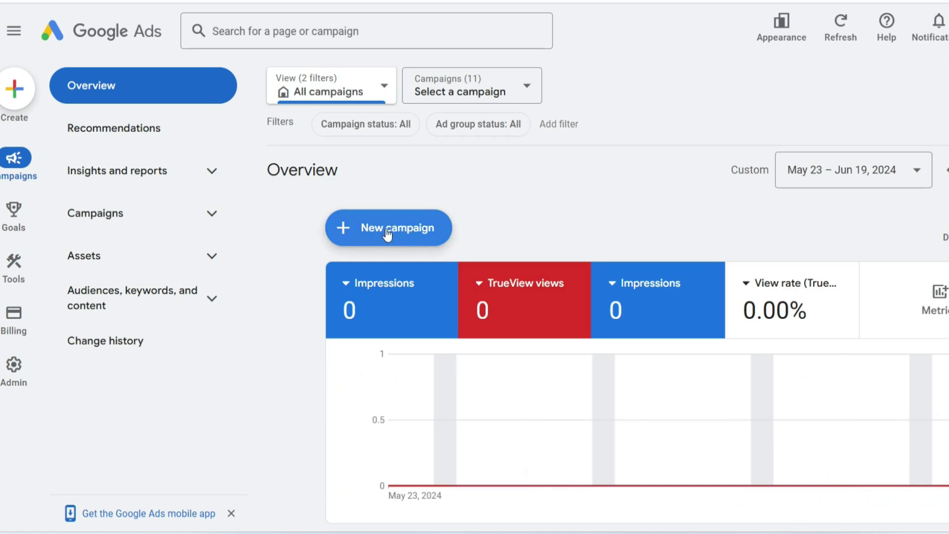
pyautogui.click(395, 235)
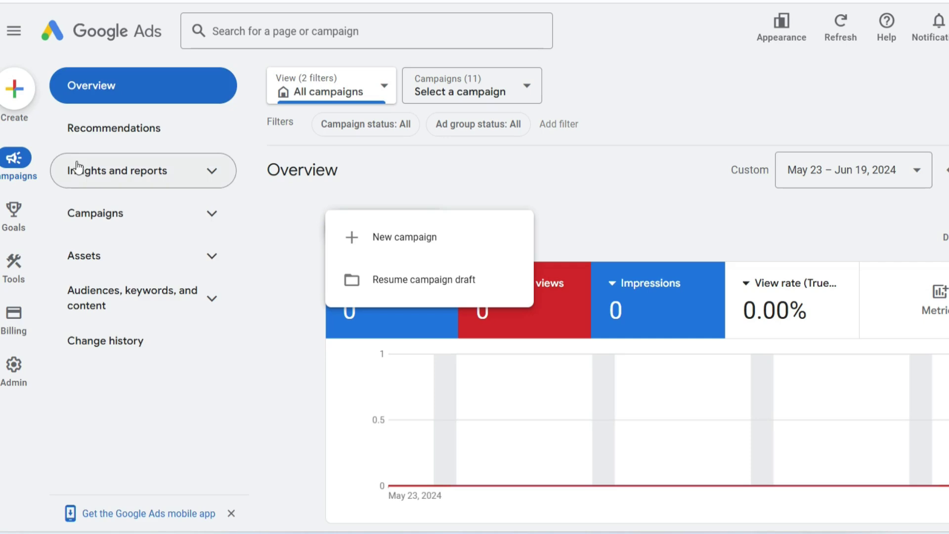
# - Start a brand-new campaign and continue to the campaign type choices
pyautogui.click(438, 255)
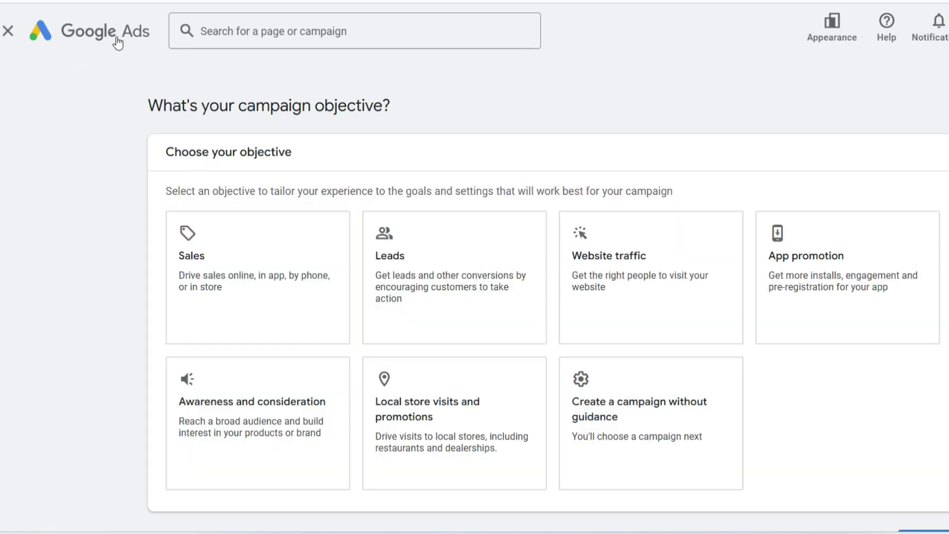
pyautogui.scroll(-2, 631, 343)
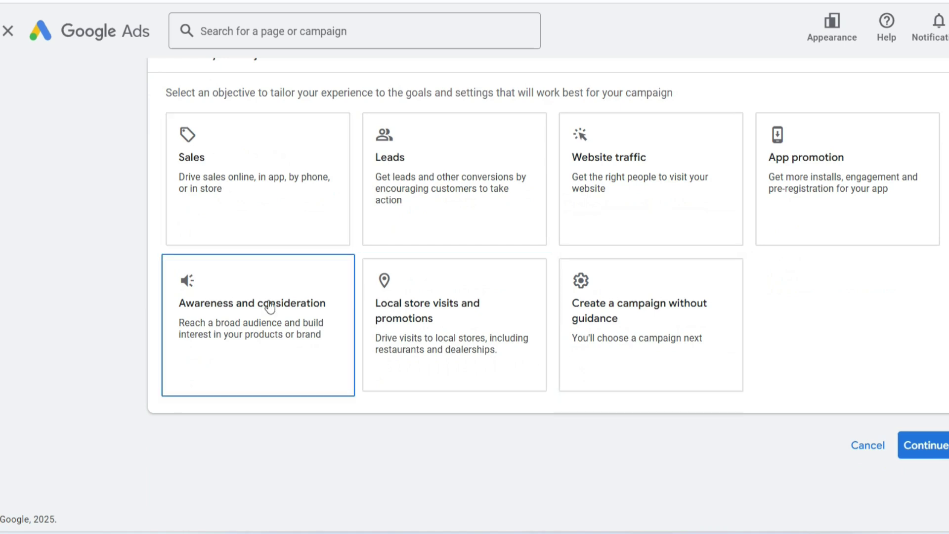
pyautogui.scroll(-5, 270, 306)
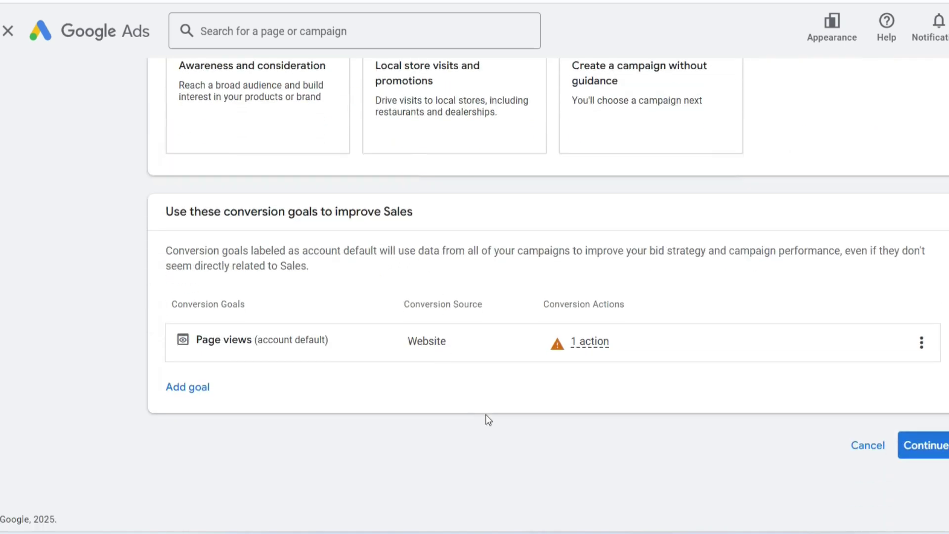
pyautogui.click(919, 446)
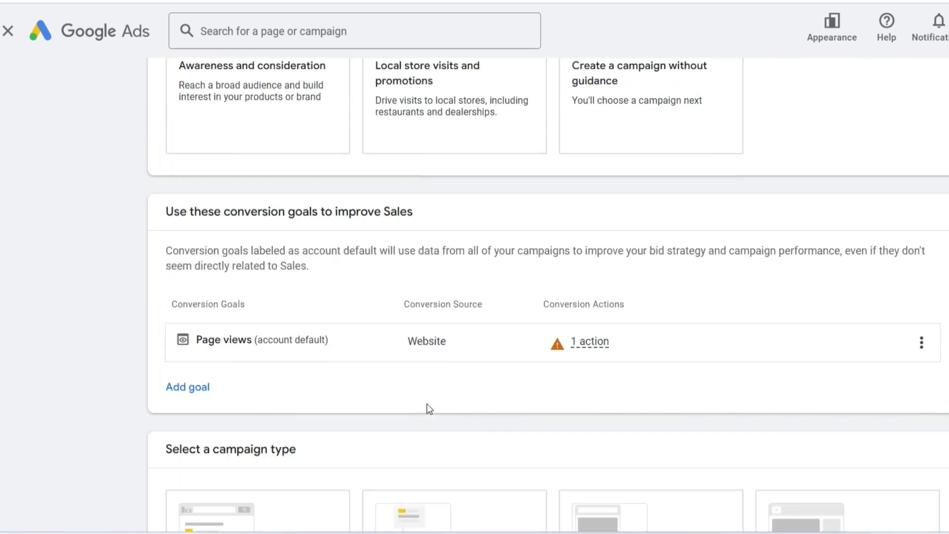
# - Select Shopping as the campaign type, with the name Sales-Shopping-1
pyautogui.scroll(-5, 441, 405)
pyautogui.scroll(-3, 296, 346)
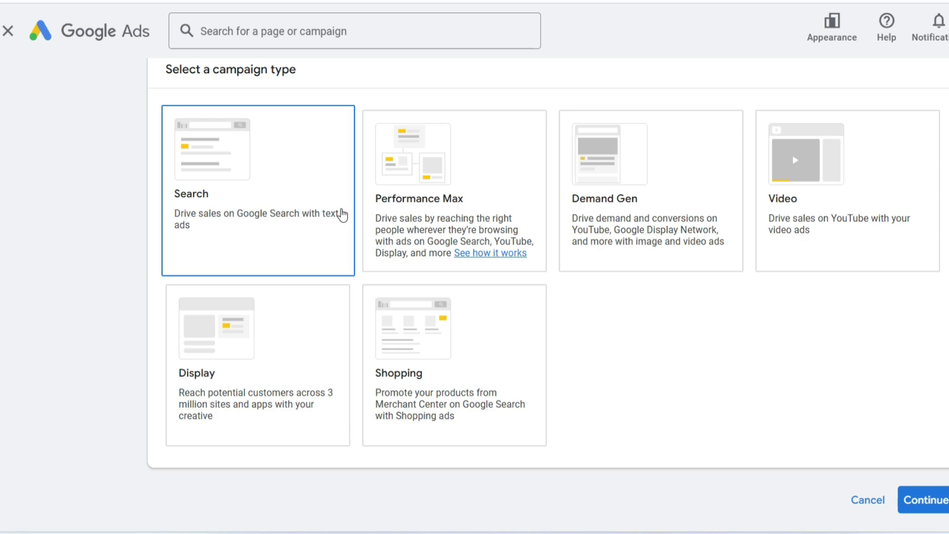
pyautogui.scroll(6, 341, 214)
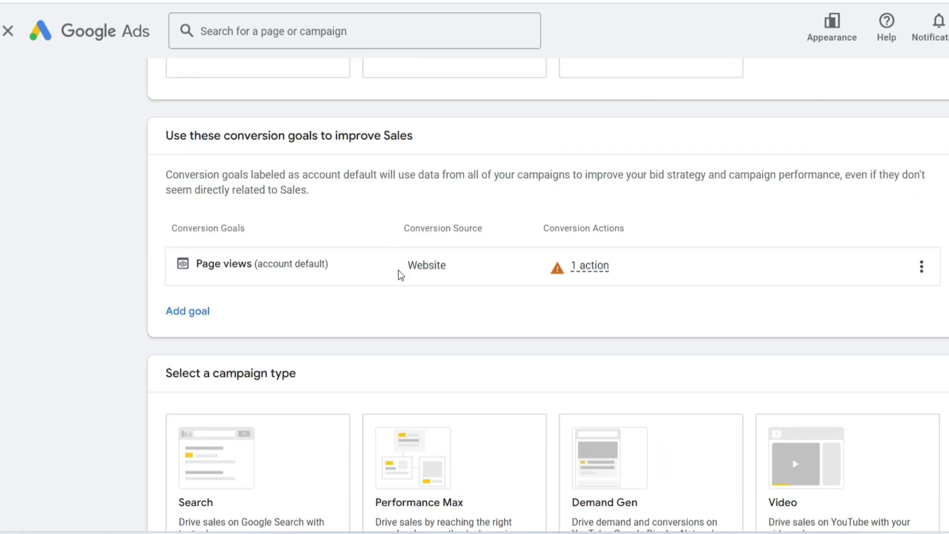
pyautogui.scroll(7, 400, 275)
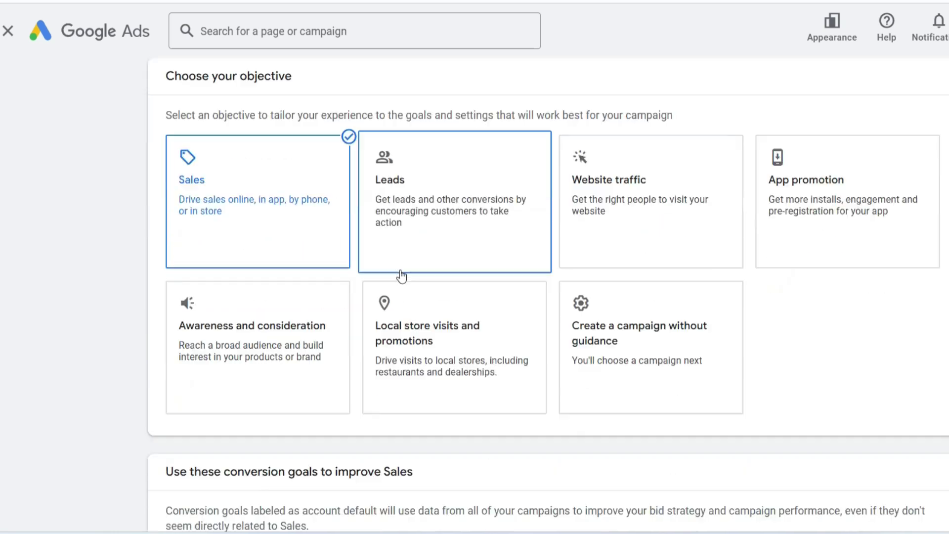
pyautogui.scroll(-5, 402, 276)
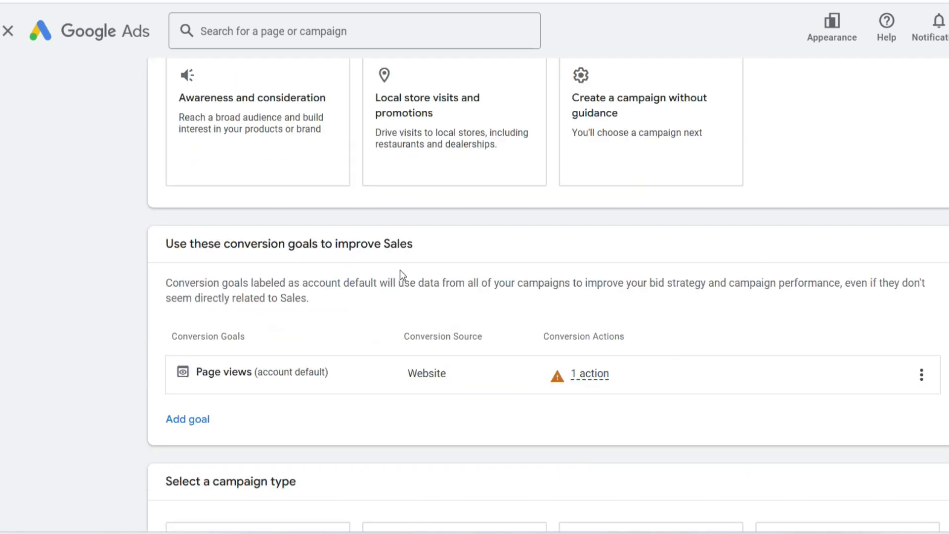
pyautogui.scroll(-3, 400, 271)
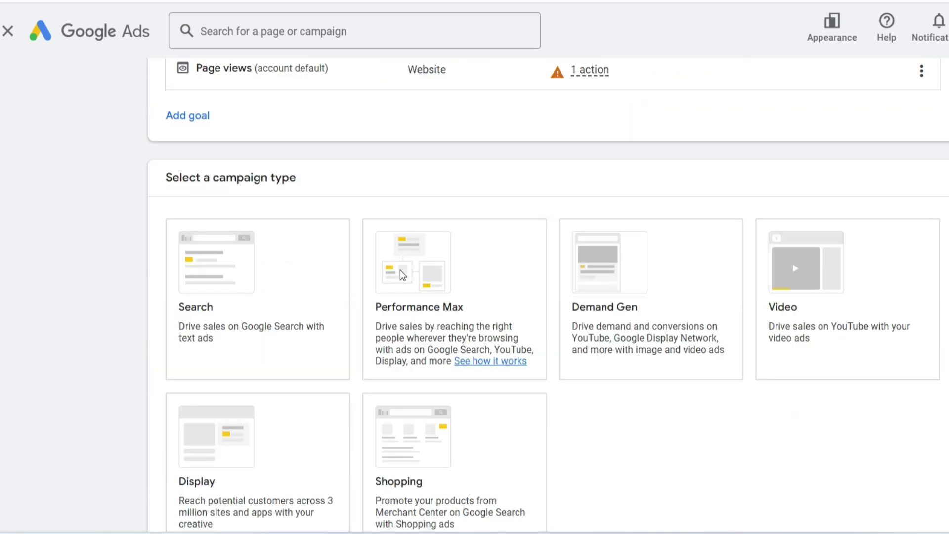
pyautogui.scroll(-2, 494, 392)
pyautogui.click(494, 392)
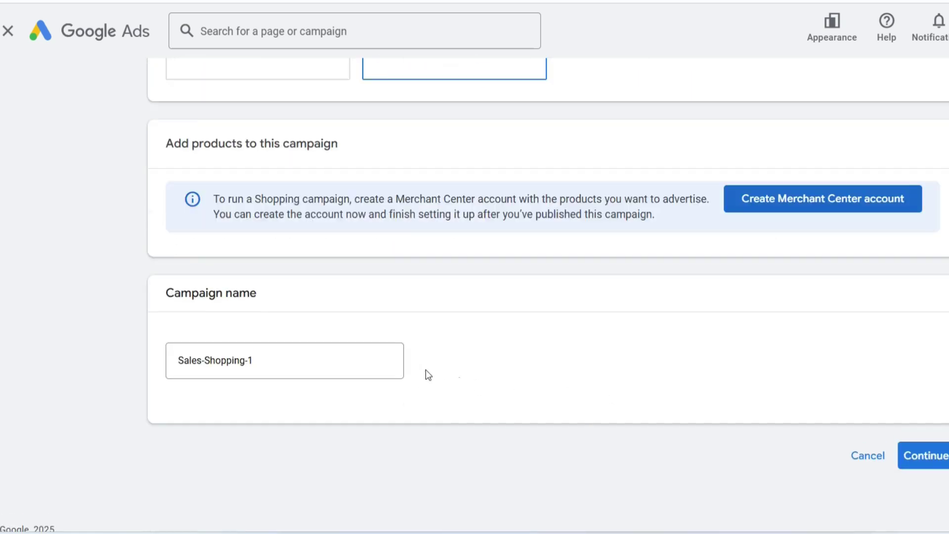
pyautogui.scroll(8, 534, 396)
# - Exit the wizard to Overview and show the Admin, Goals, Tools and Billing rail menus
pyautogui.click(94, 34)
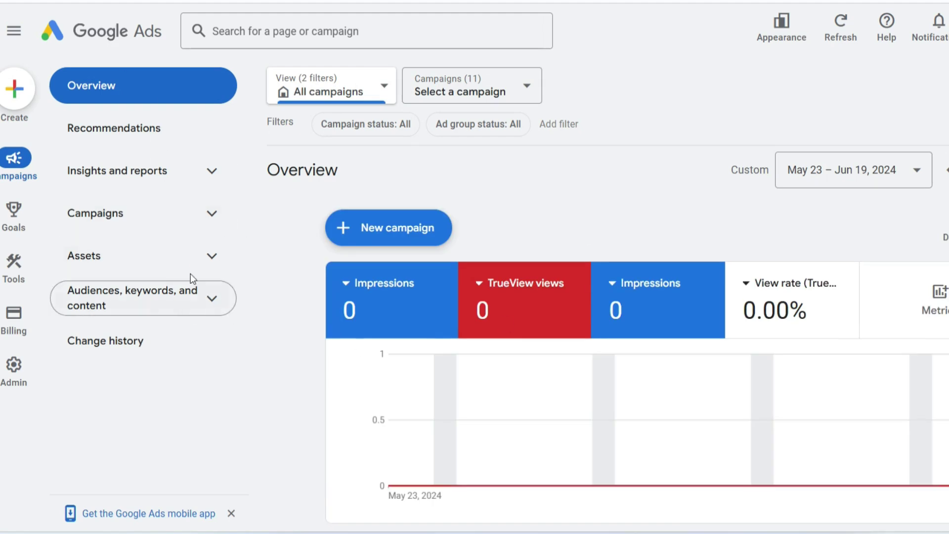
pyautogui.moveTo(21, 389)
pyautogui.moveTo(16, 220)
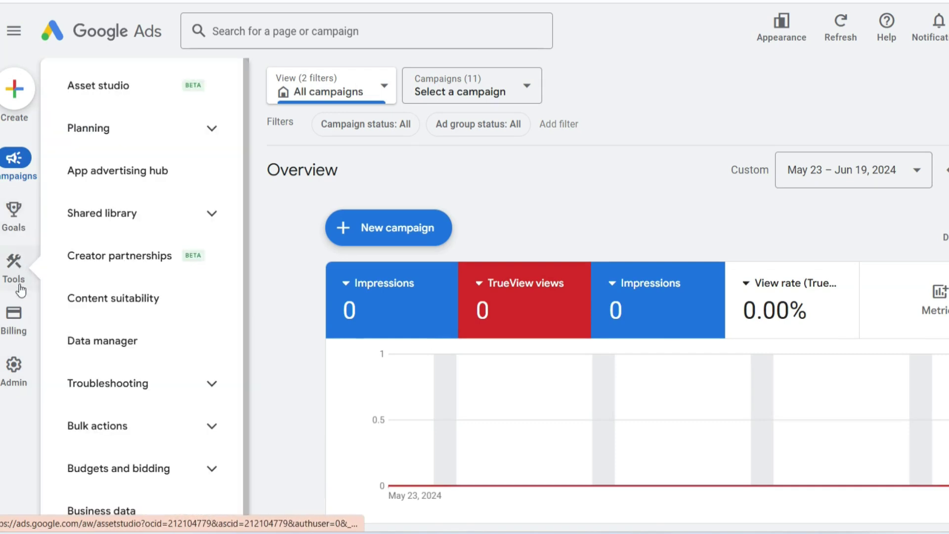
pyautogui.moveTo(20, 312)
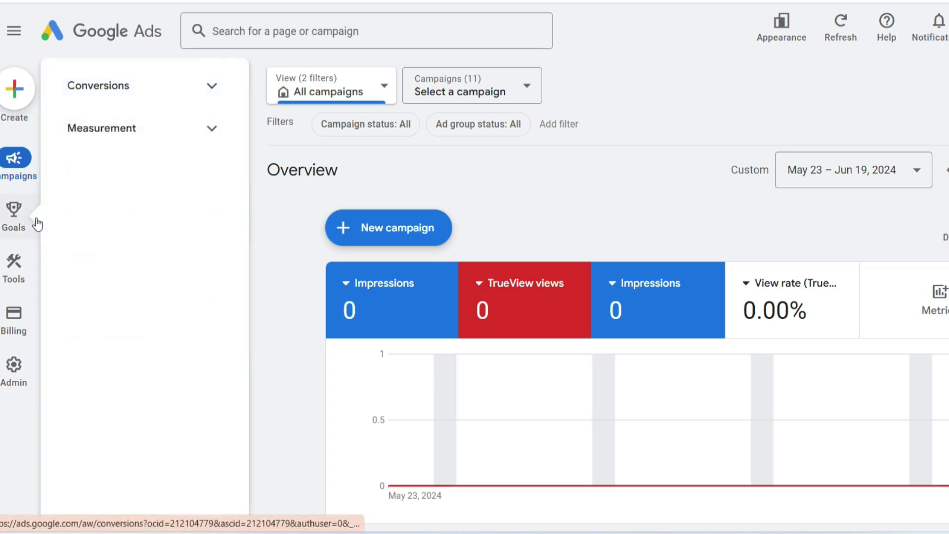
# - Finish the workspace views guide, keeping the All campaigns view, and dismiss Guide completed
pyautogui.click(522, 89)
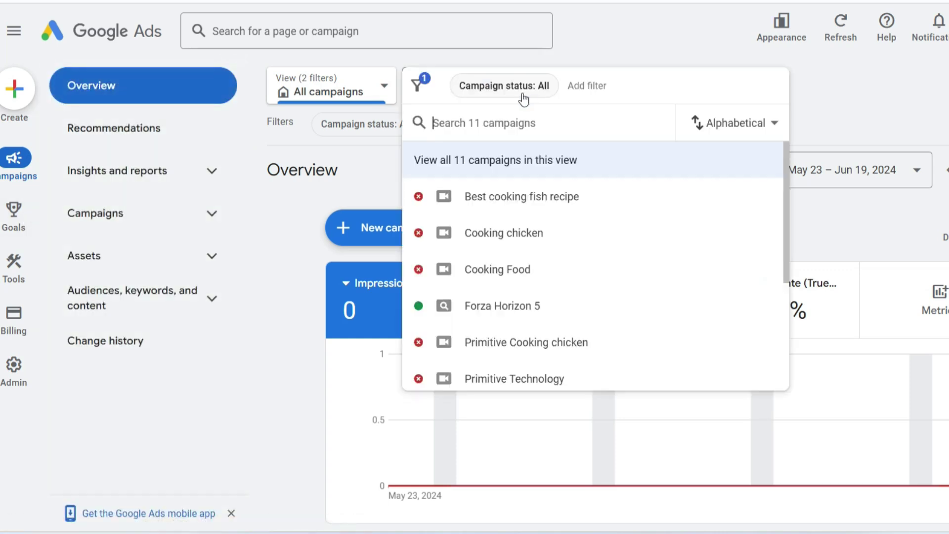
pyautogui.click(381, 89)
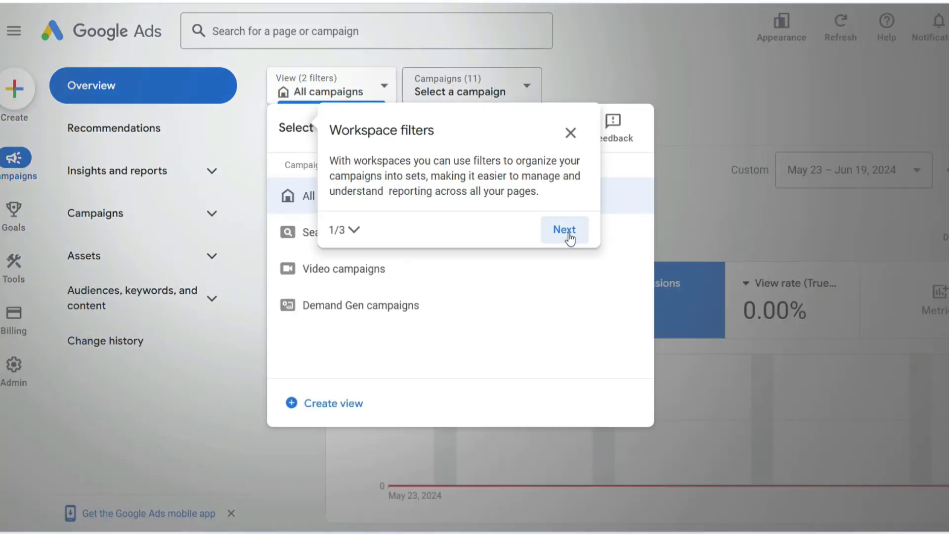
pyautogui.click(569, 232)
pyautogui.click(625, 223)
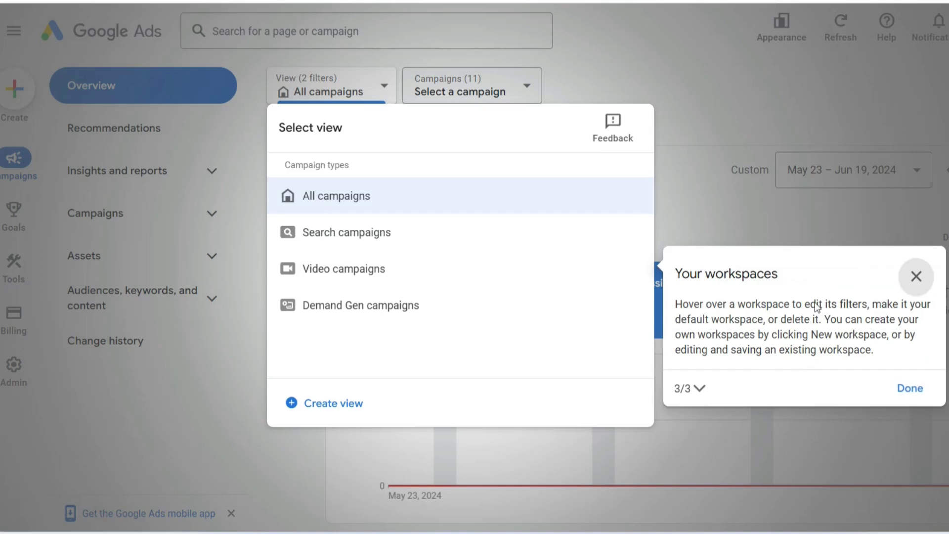
pyautogui.click(910, 388)
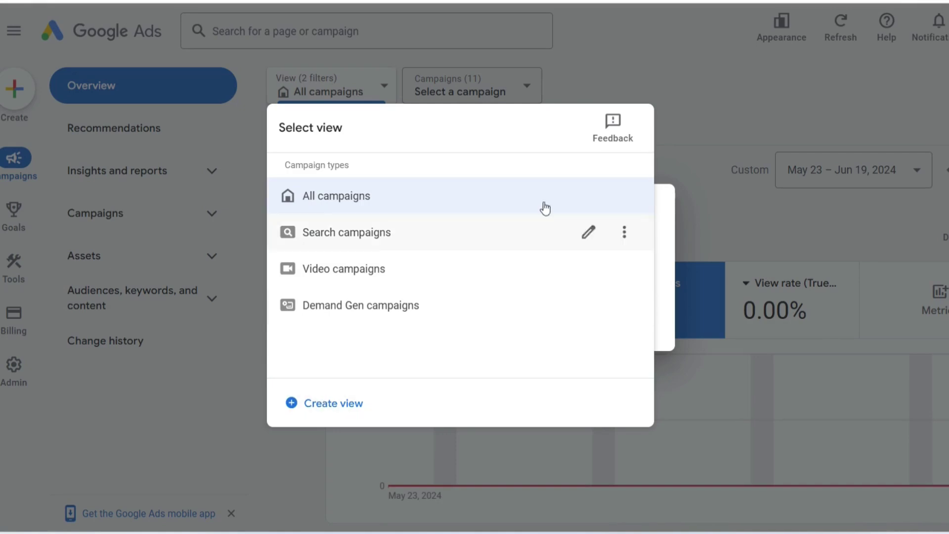
pyautogui.click(360, 193)
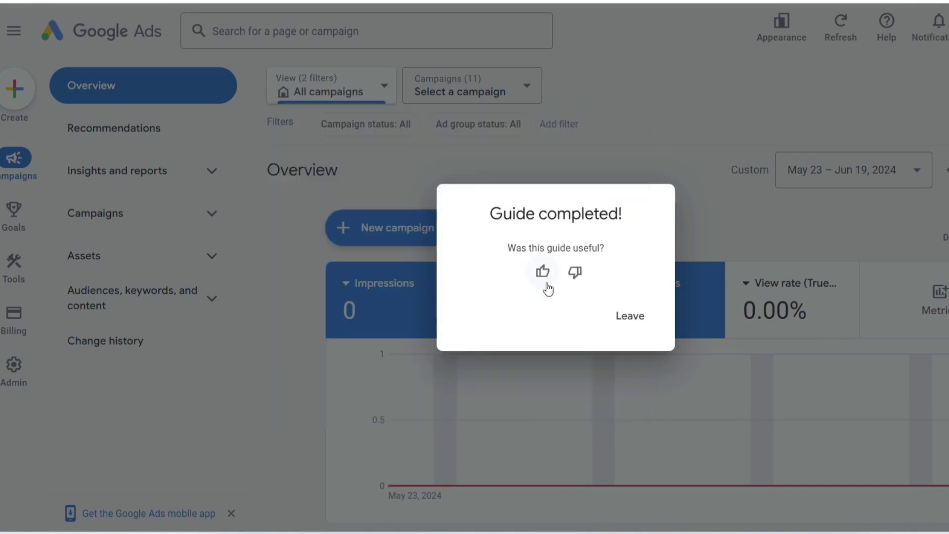
pyautogui.click(638, 318)
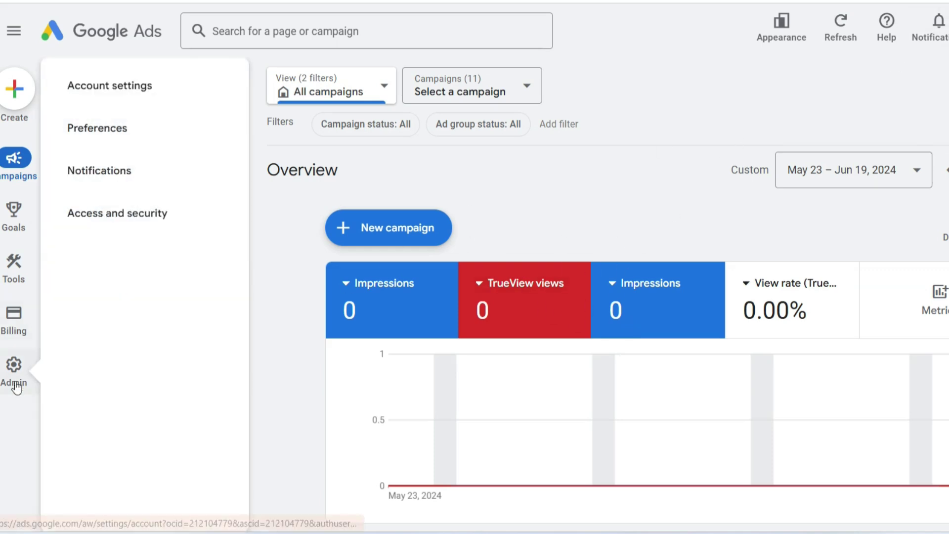
# - Go to Billing Summary to see the $16.07 available funds and last payment
pyautogui.moveTo(21, 347)
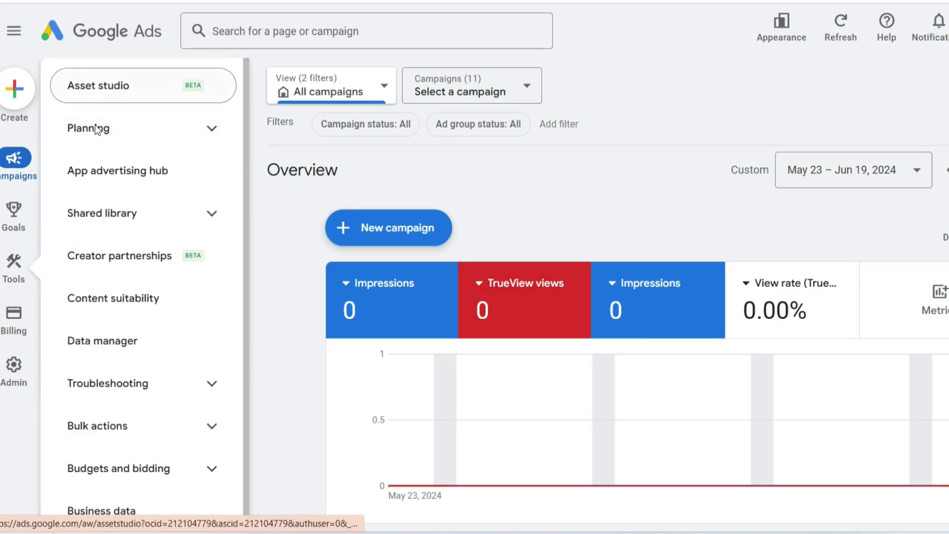
pyautogui.click(131, 98)
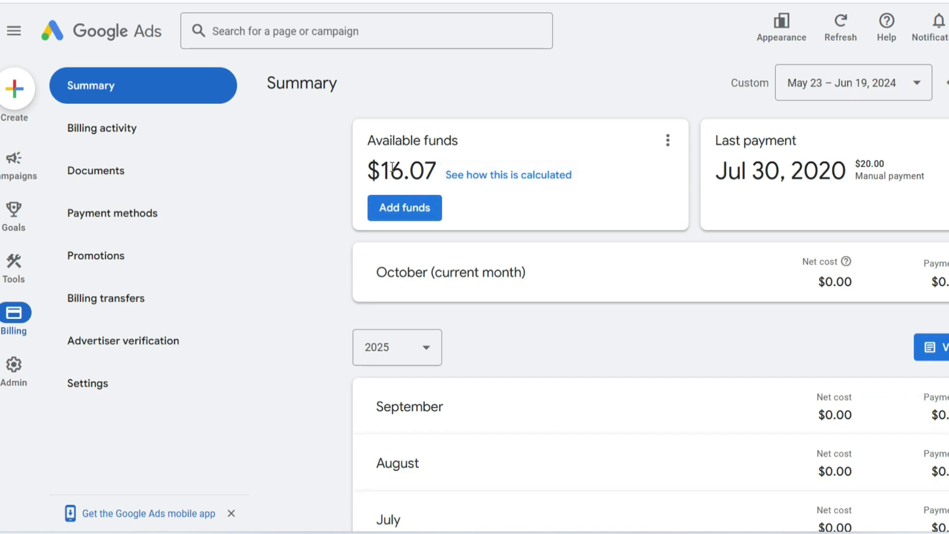
# - Highlight the $16.07 available funds, review the monthly costs, then return to the campaigns Overview
pyautogui.moveTo(377, 171); pyautogui.dragTo(437, 171)
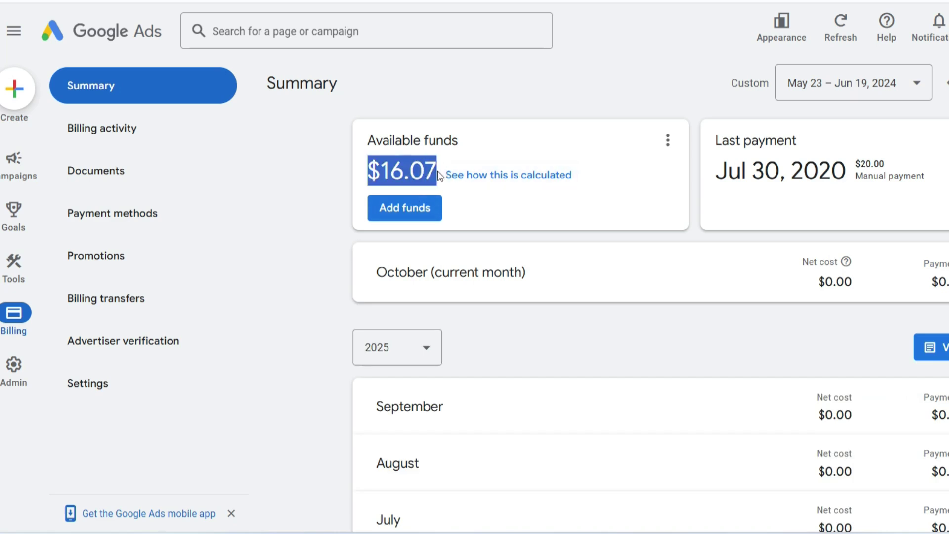
pyautogui.scroll(-8, 564, 254)
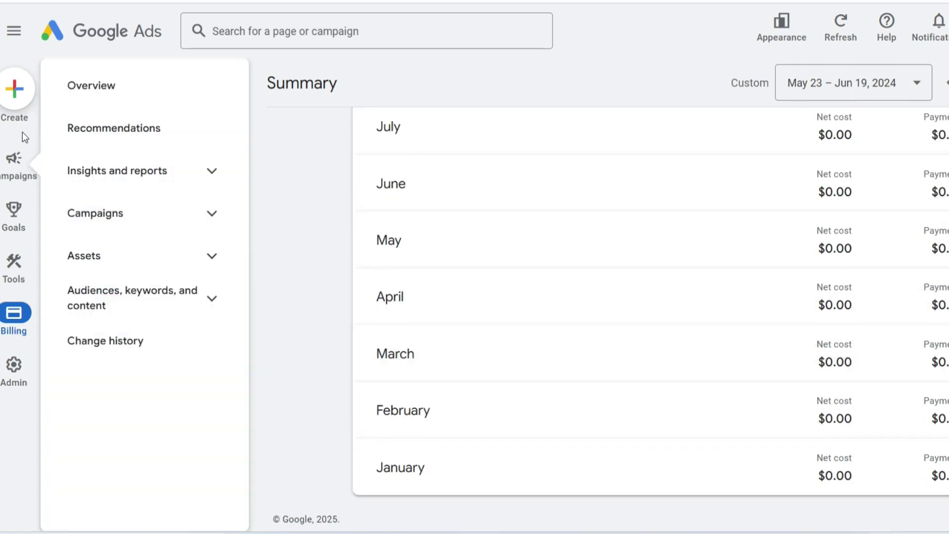
pyautogui.click(115, 39)
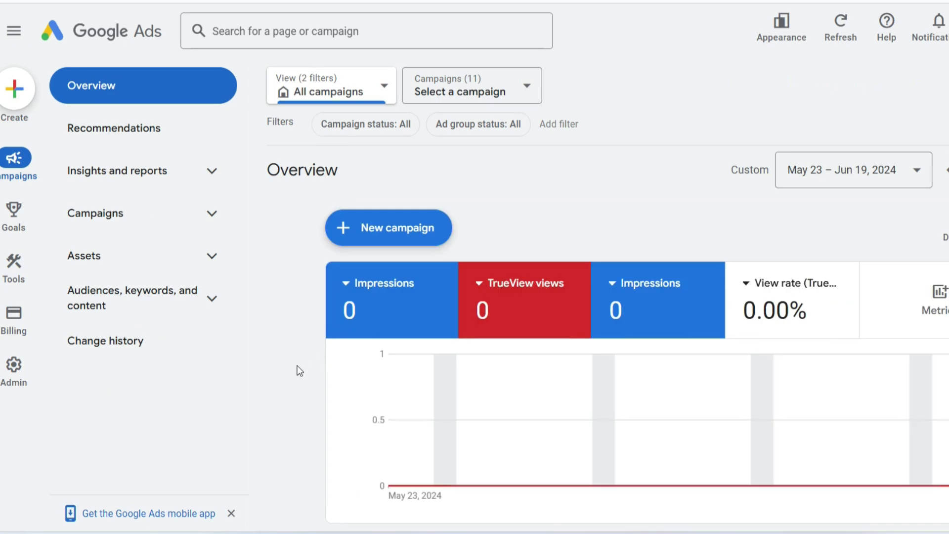
pyautogui.scroll(-4, 300, 376)
pyautogui.scroll(-5, 301, 394)
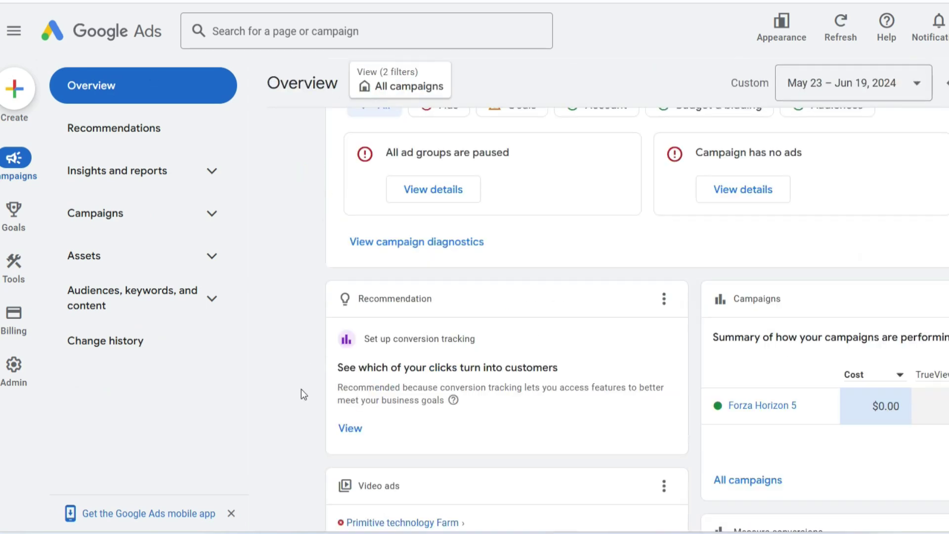
pyautogui.scroll(-8, 301, 389)
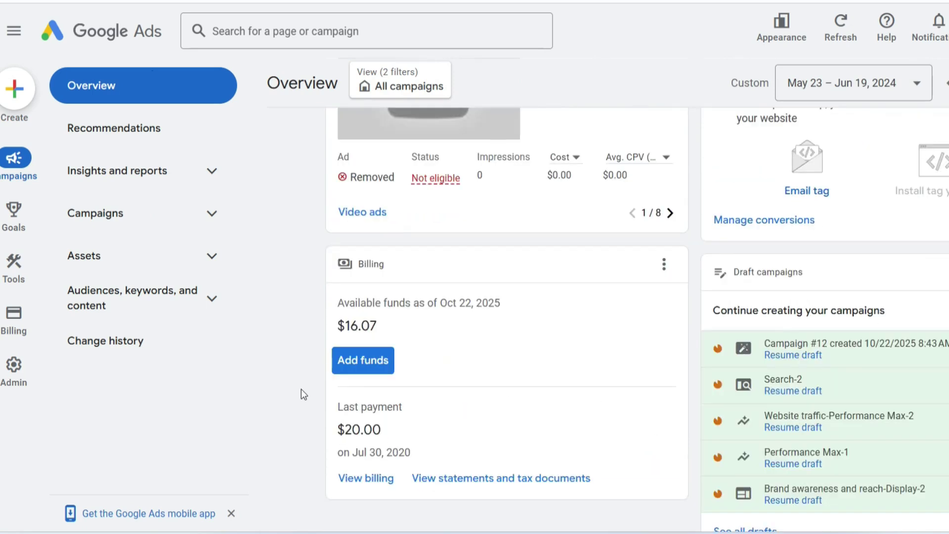
pyautogui.scroll(-2, 301, 389)
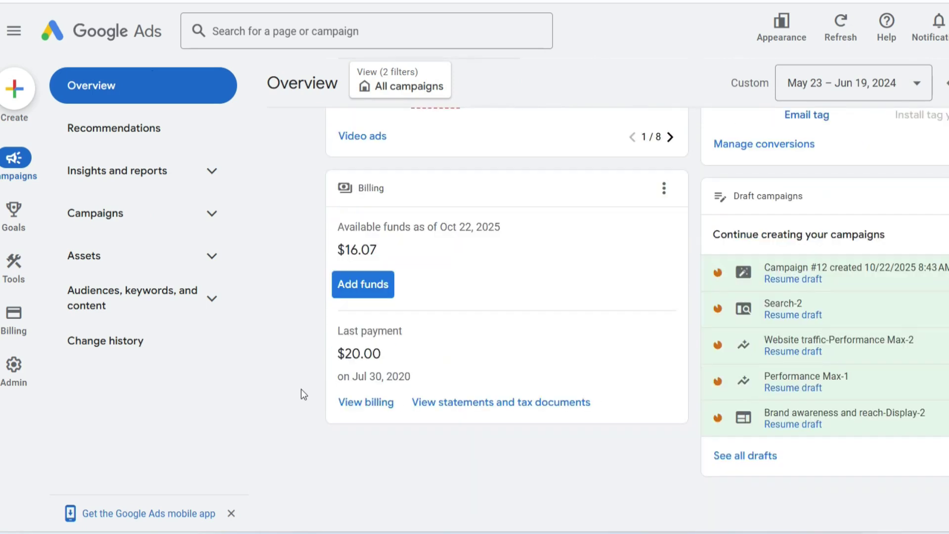
pyautogui.scroll(10, 301, 390)
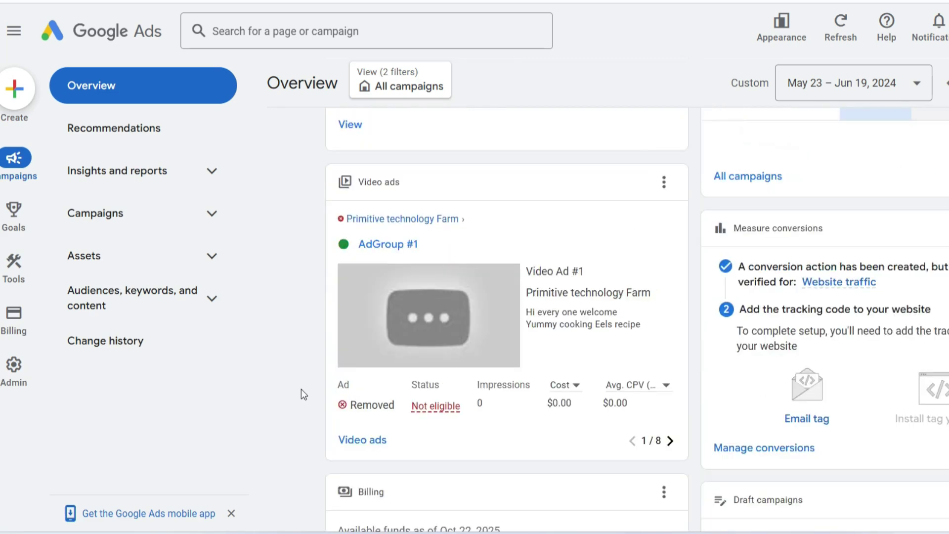
pyautogui.scroll(8, 301, 390)
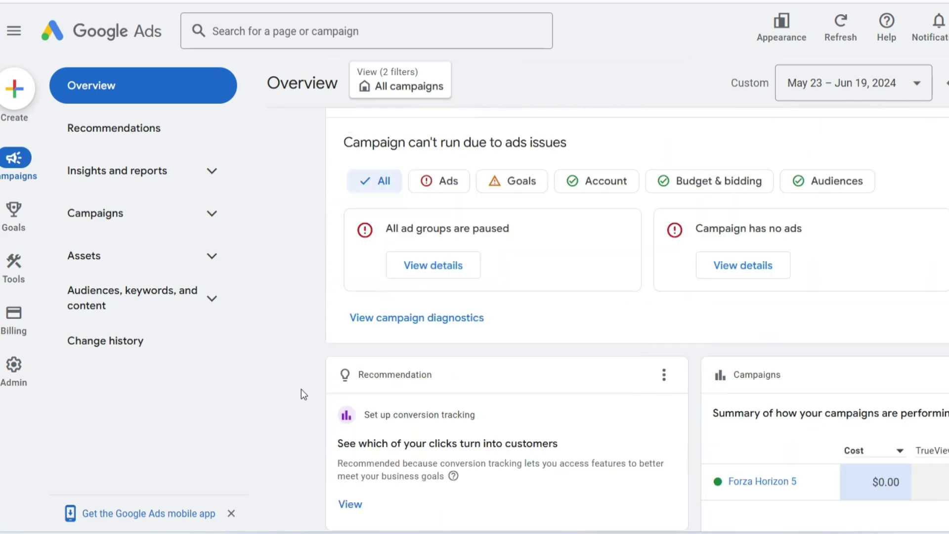
pyautogui.scroll(10, 301, 390)
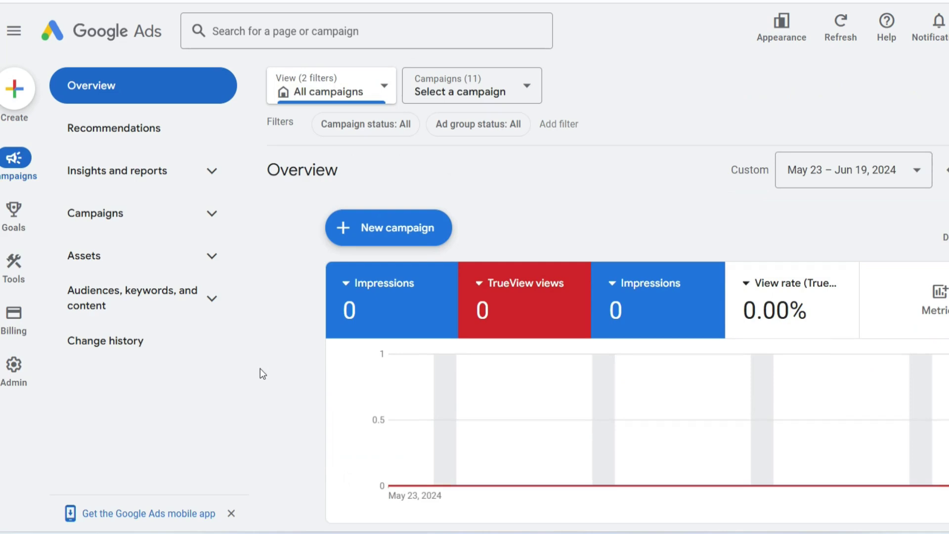
pyautogui.scroll(-3, 359, 301)
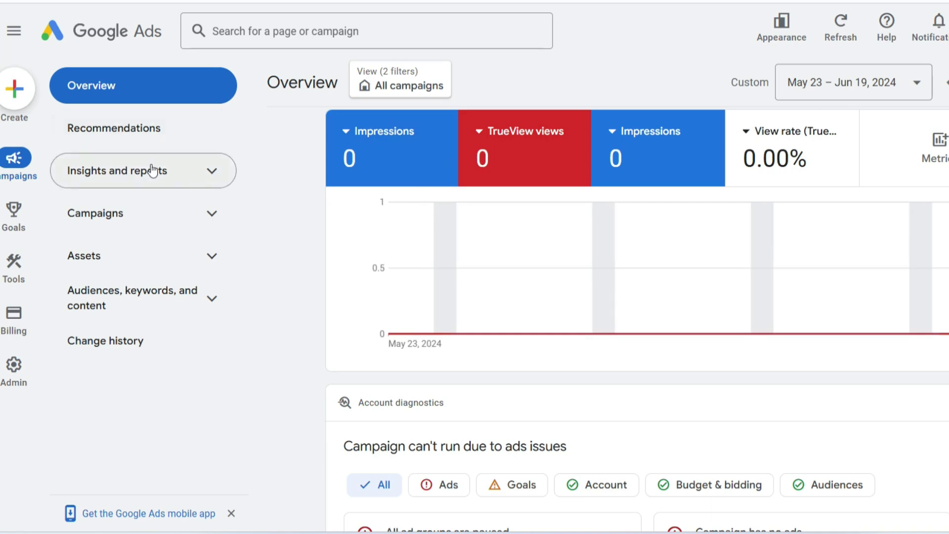